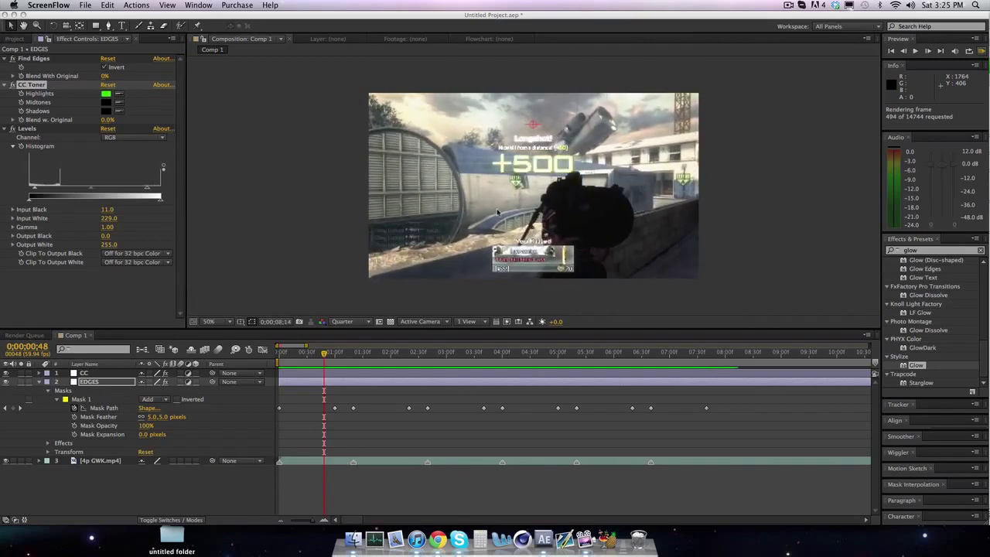
Stop the RAM preview so the green edge band holds still near the bottom of the frame
left_click(982, 50)
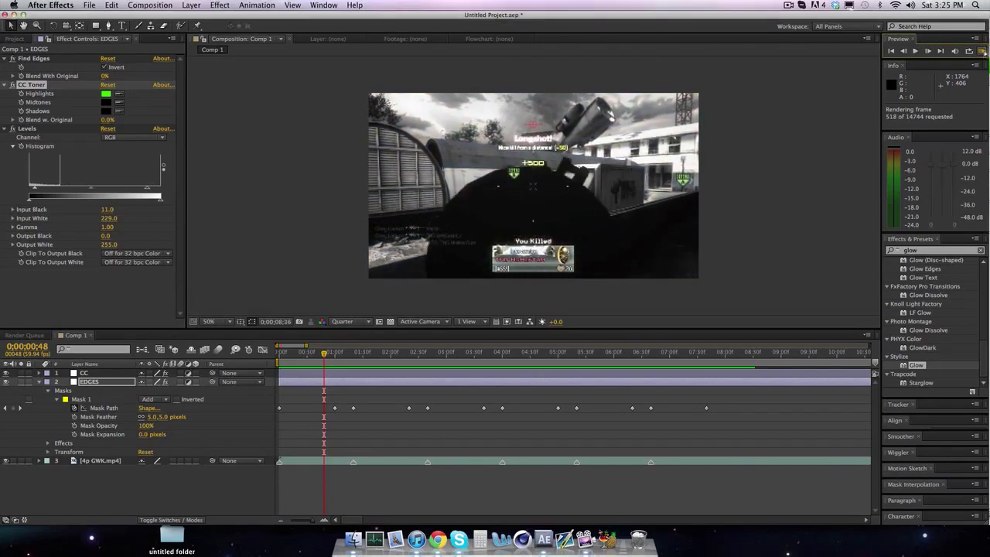
Return to 0;00;00;00 and start a real-time RAM preview of Comp 1
left_click_drag(294, 354, 232, 354)
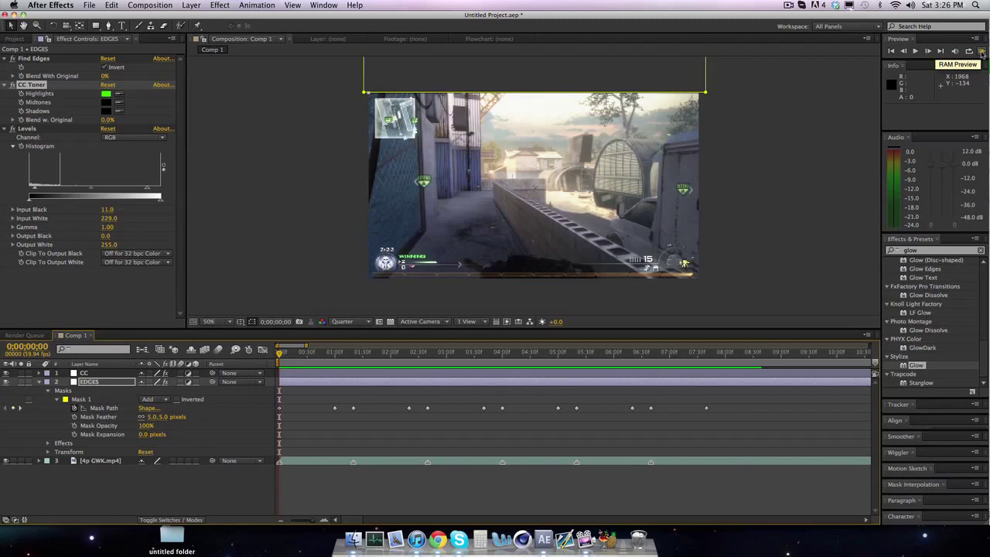
left_click(982, 51)
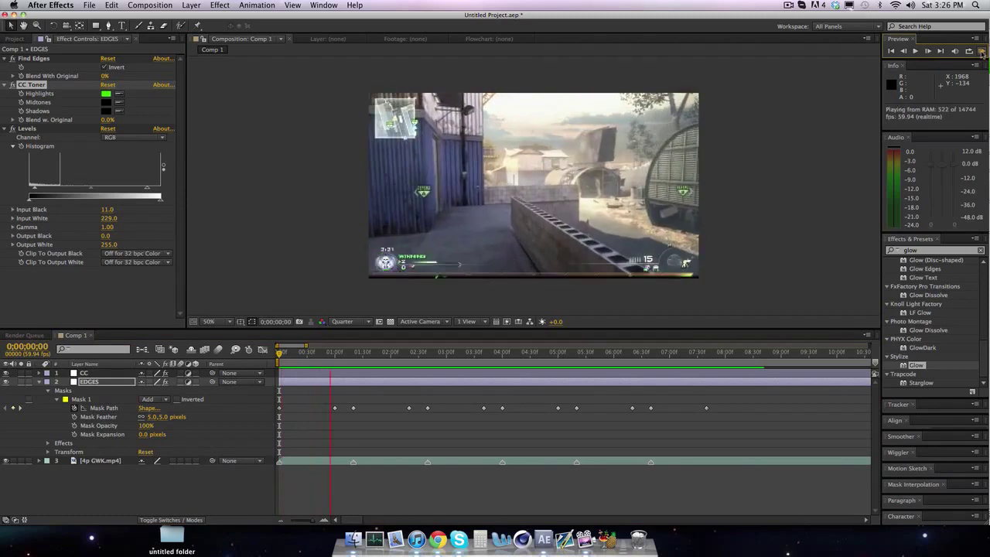
Stop the preview, try pasting a Mask Path keyframe at 0;00;02;39, then undo it
key("space")
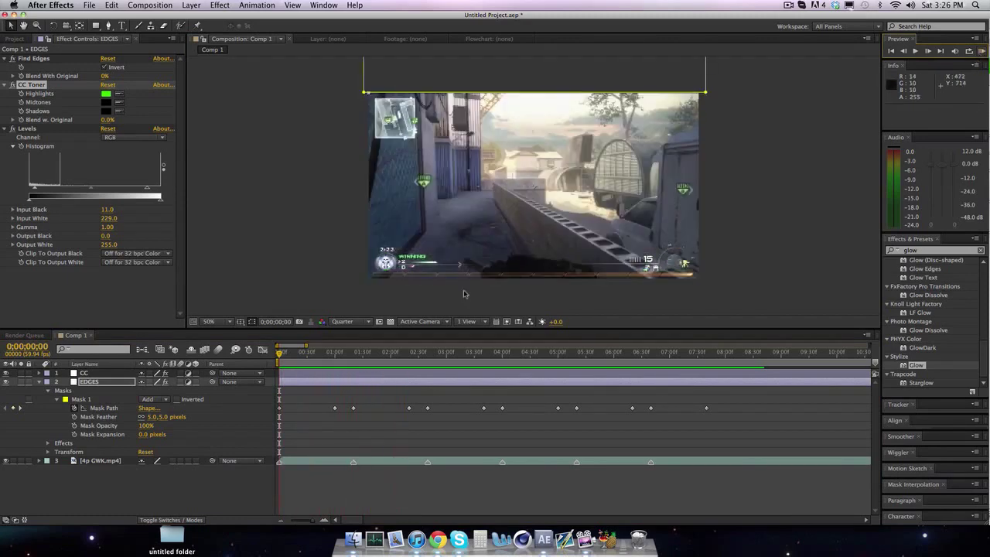
left_click_drag(412, 360, 427, 355)
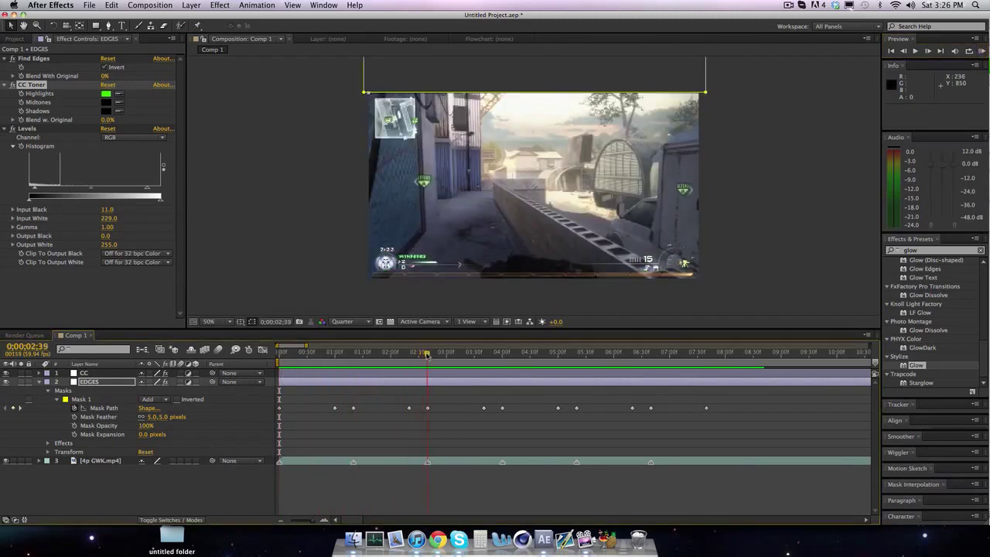
left_click(410, 408)
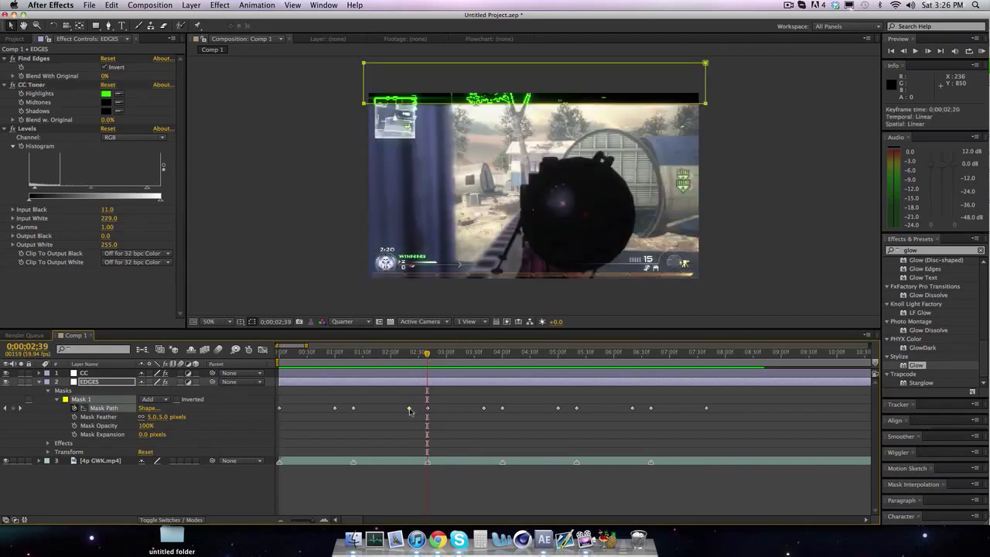
key("super+v")
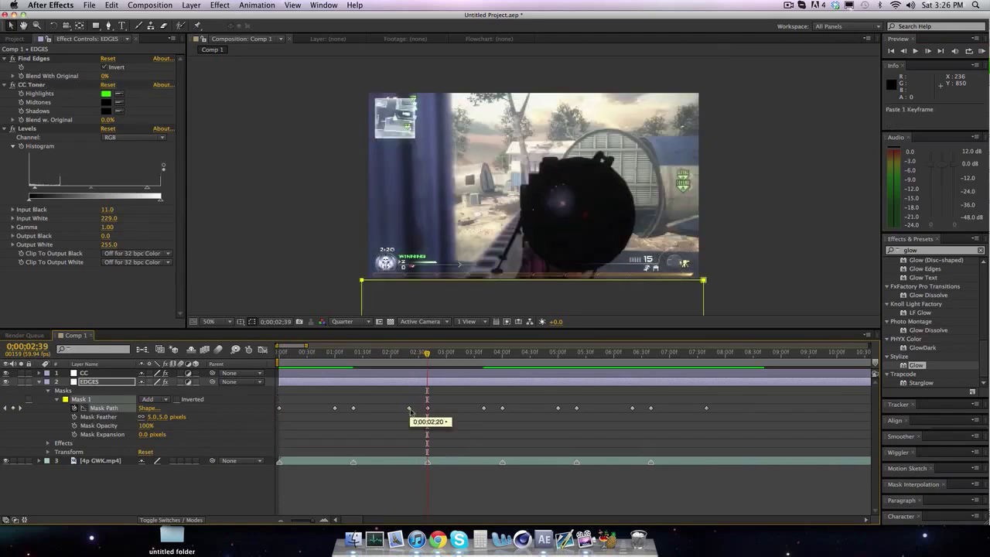
key("super+z")
Copy the Mask Path keyframe at 2;20 and paste it at 0;00;02;39
left_click(382, 354)
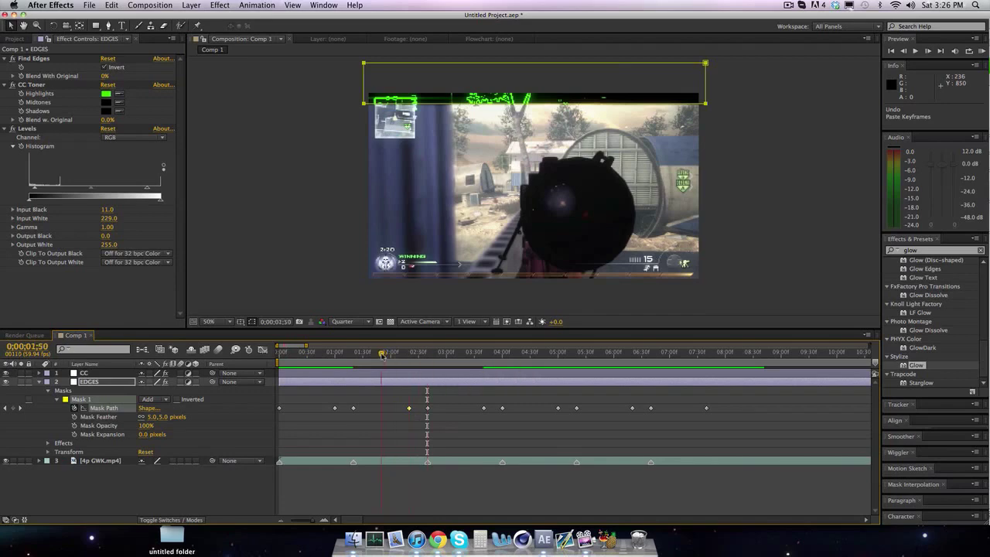
left_click_drag(381, 354, 415, 359)
left_click(411, 409)
key("super+c")
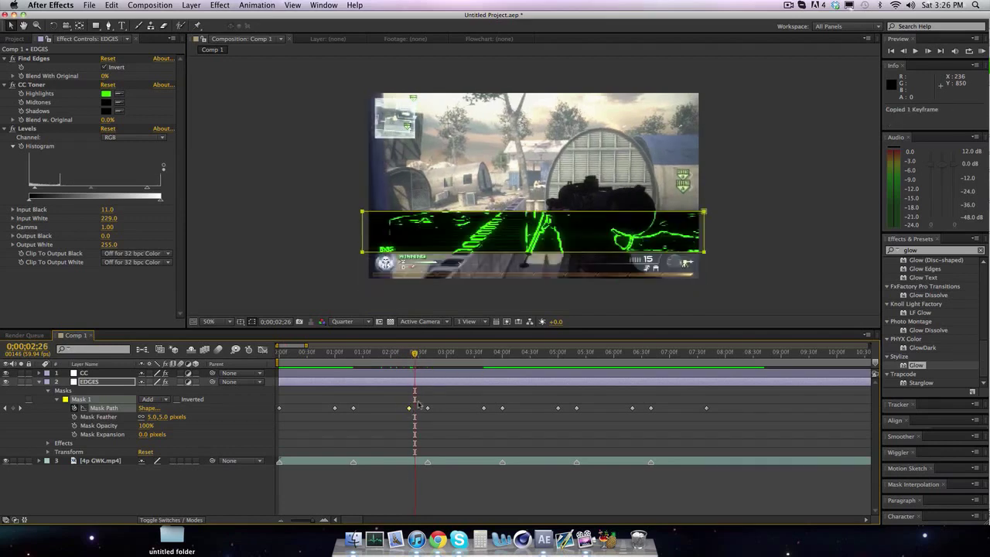
left_click_drag(414, 359, 426, 356)
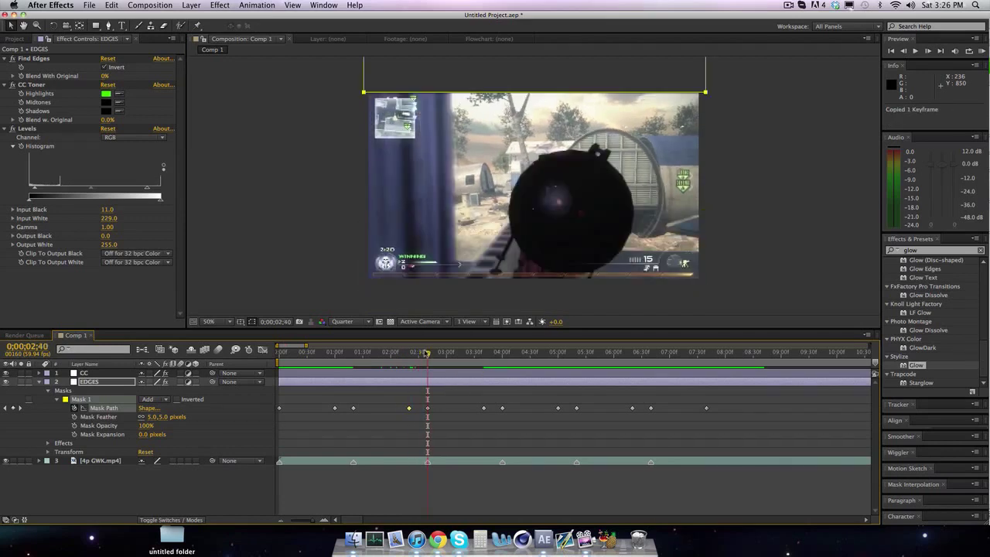
key("super+v")
Play forward to check the band's jumps, then paste the mask keyframe at 0;00;06;39
left_click_drag(426, 355, 486, 352)
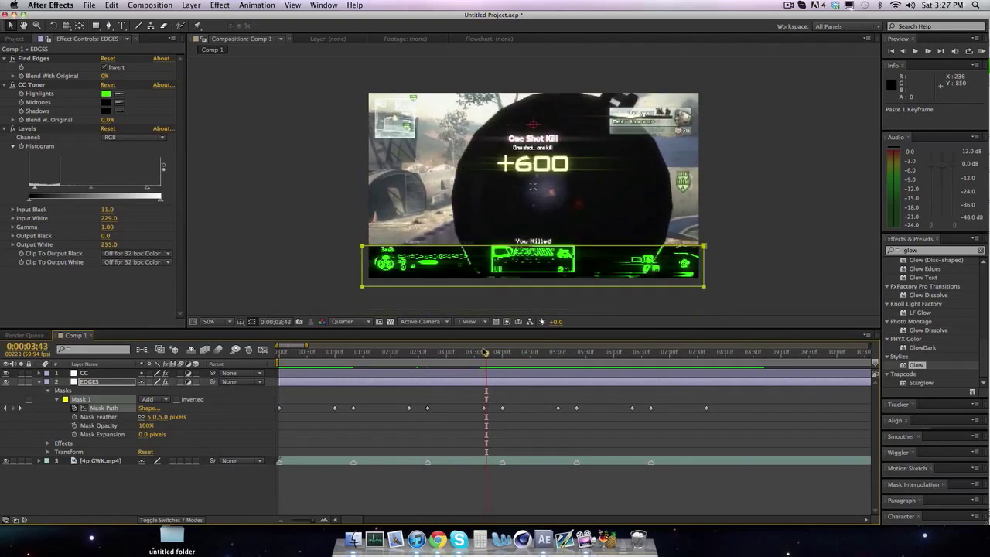
key("space")
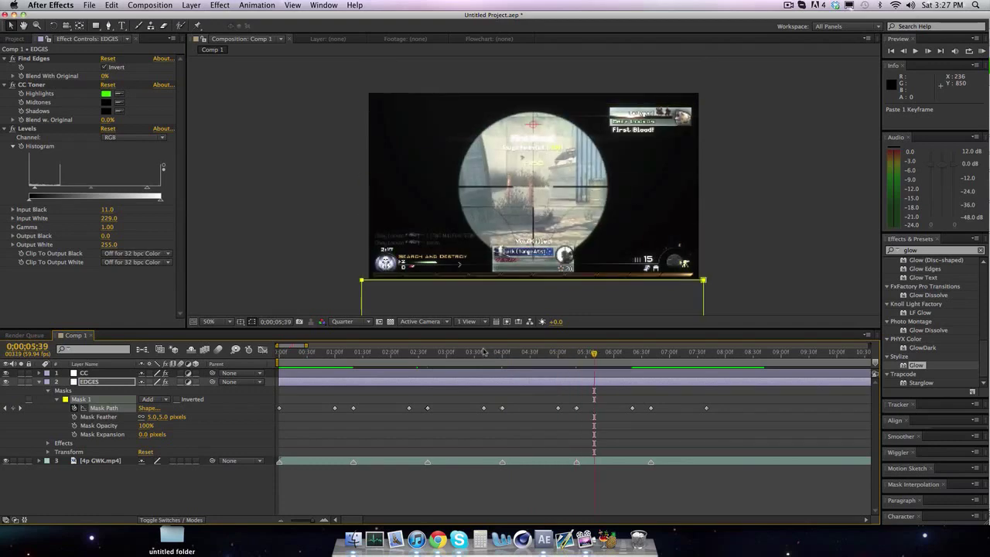
key("super+c")
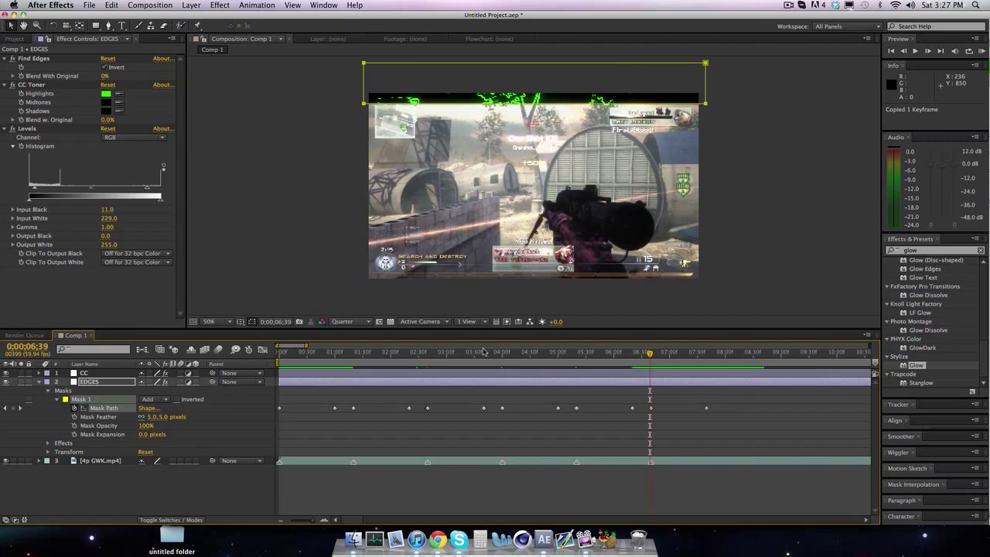
key("super+v")
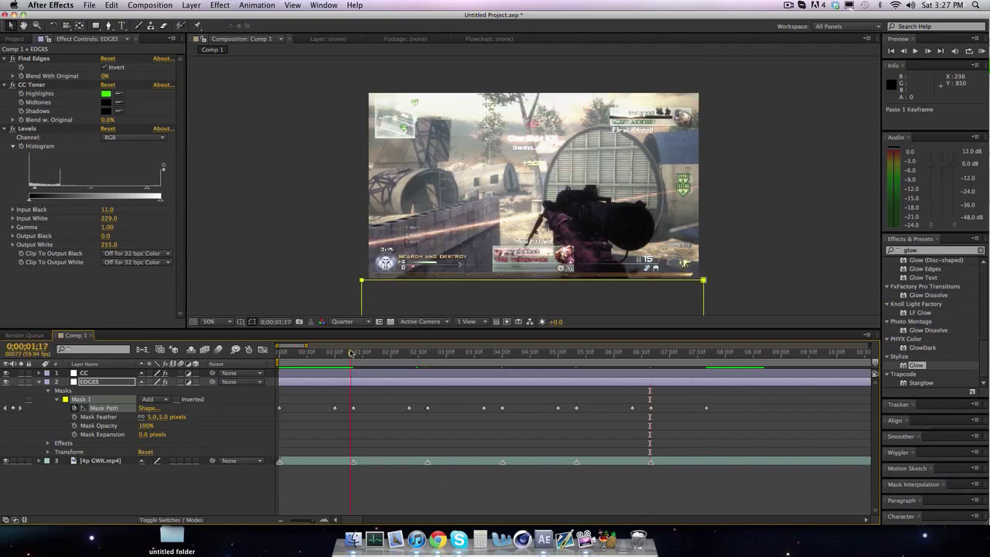
Scrub back to 0;00;01;19 and RAM preview the band jumping, then stop it
left_click(354, 352)
left_click(352, 353)
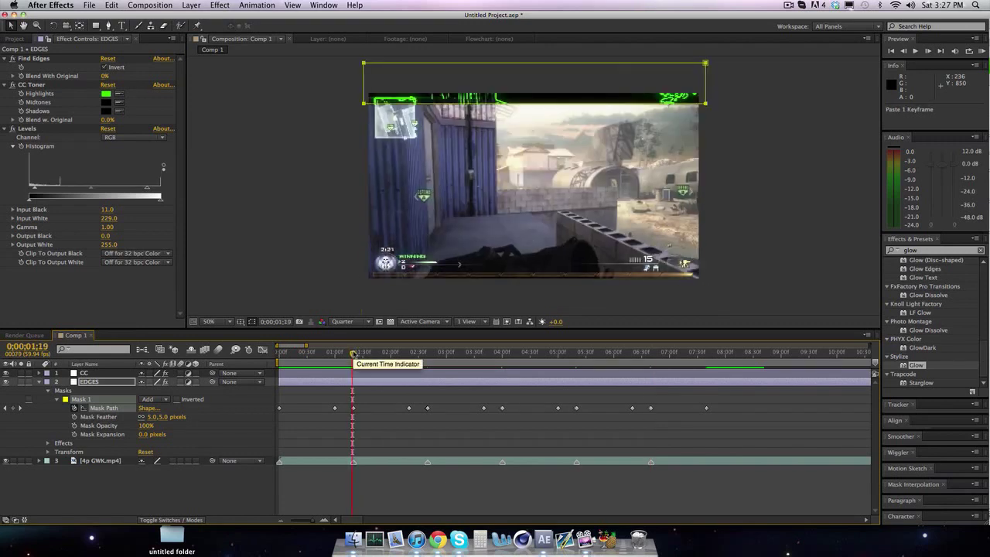
left_click(982, 51)
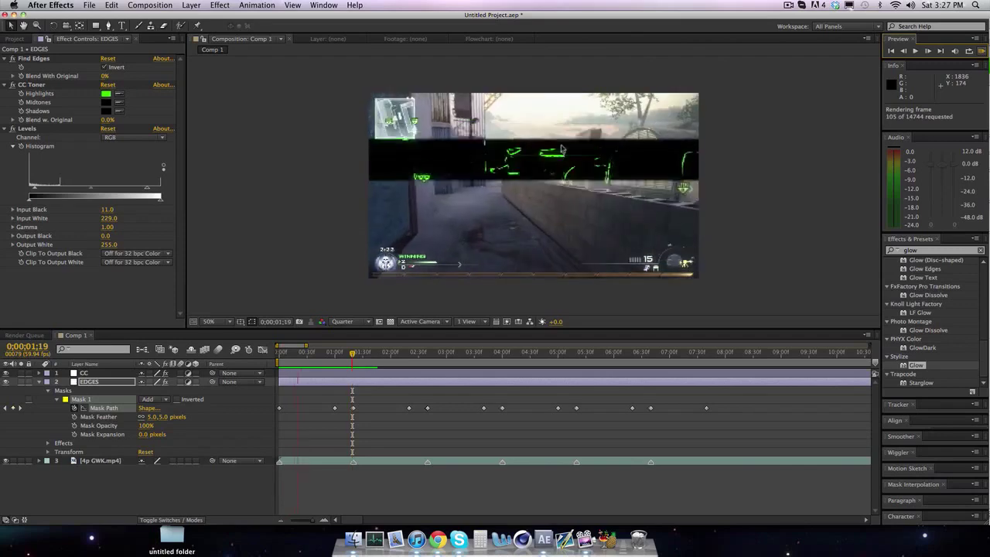
key("space")
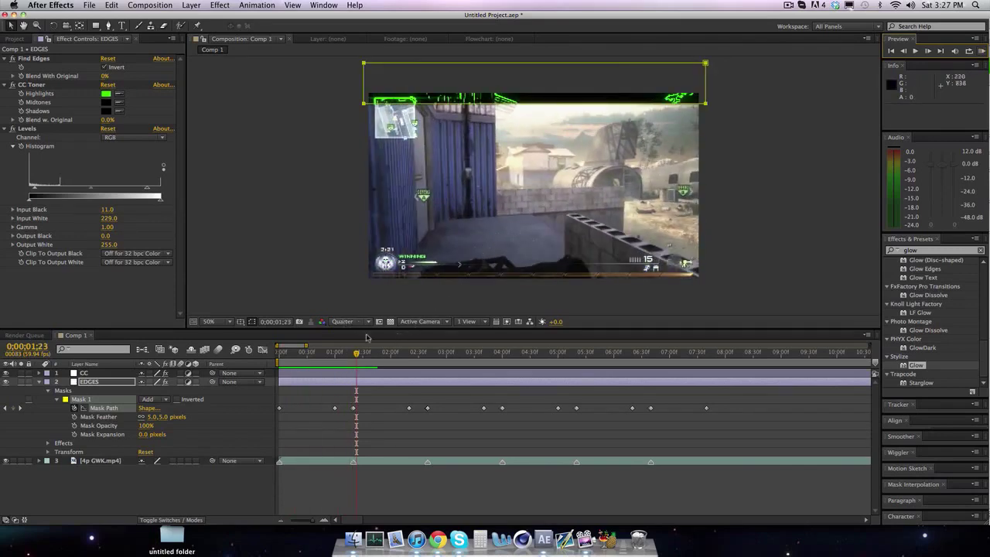
Scrub to 0;00;01;32 to see the band at the top, then to 0;00;00;37
left_click(361, 353)
left_click_drag(361, 355, 366, 355)
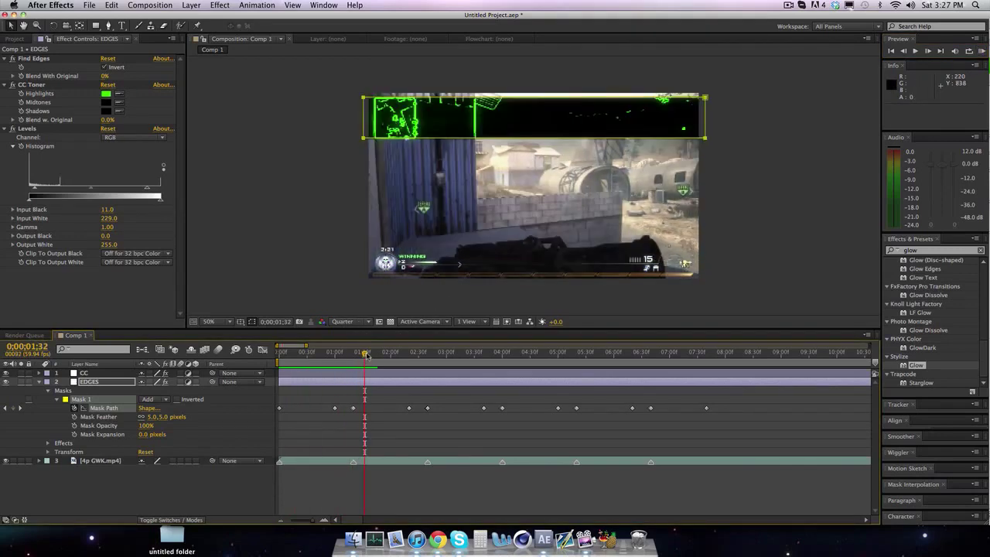
left_click(295, 356)
left_click_drag(295, 356, 314, 354)
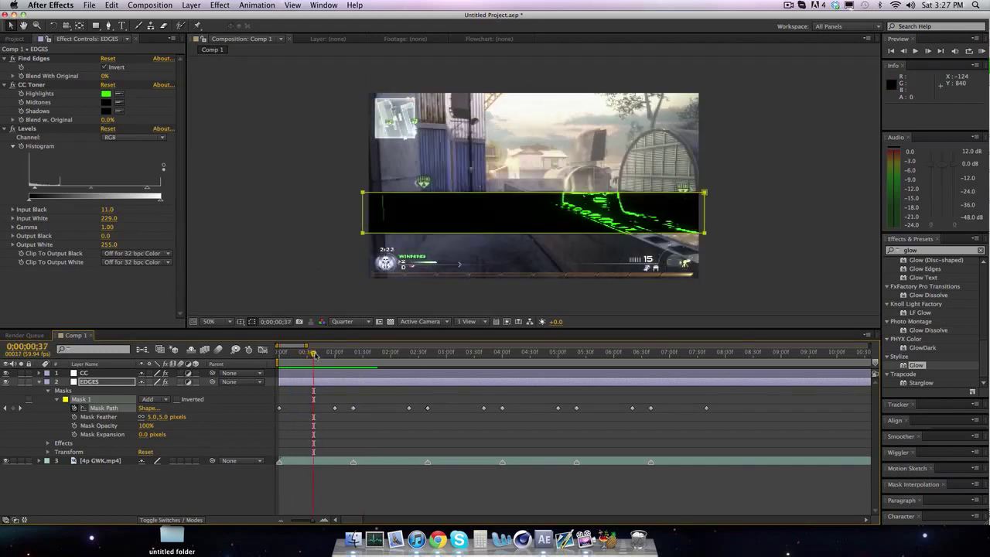
left_click(354, 322)
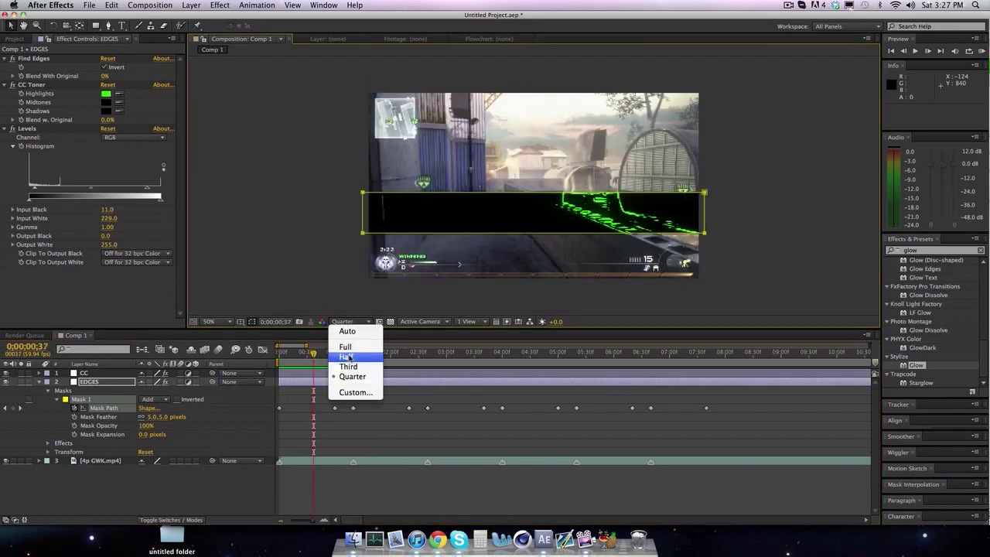
left_click(345, 346)
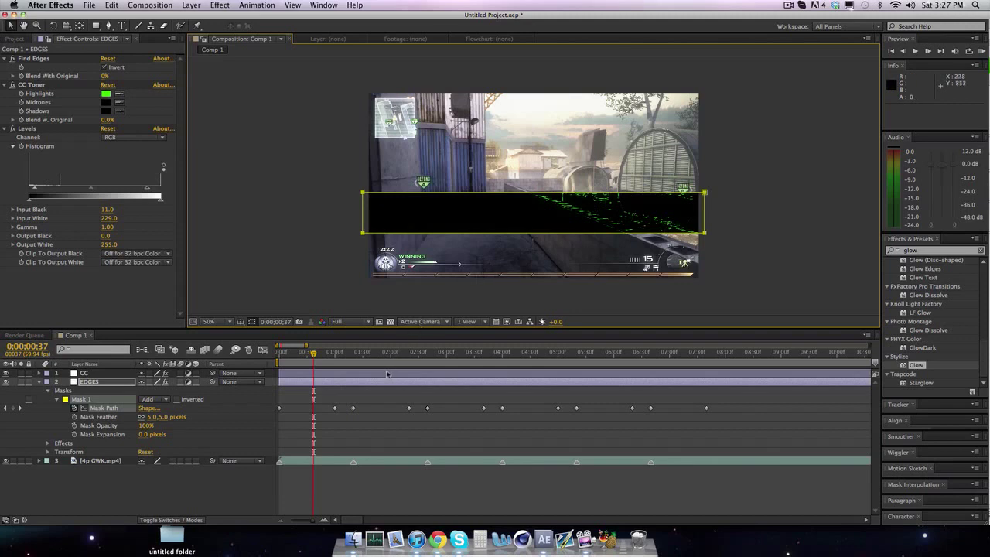
left_click(342, 321)
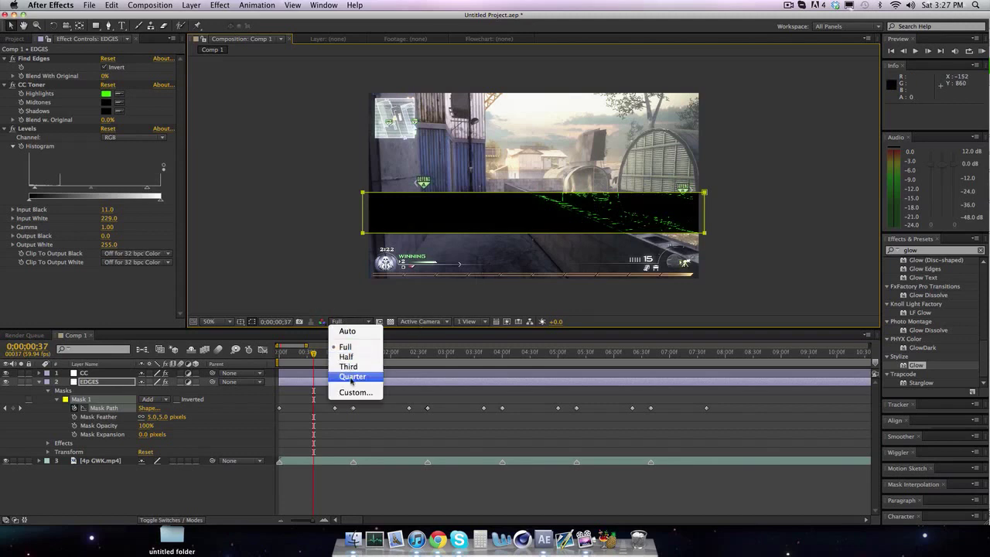
left_click(352, 377)
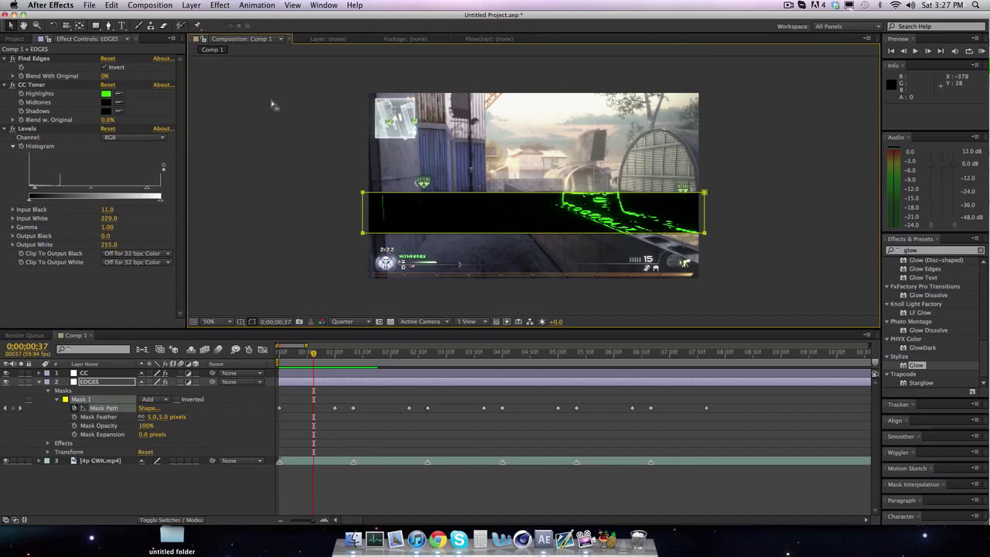
left_click(102, 383)
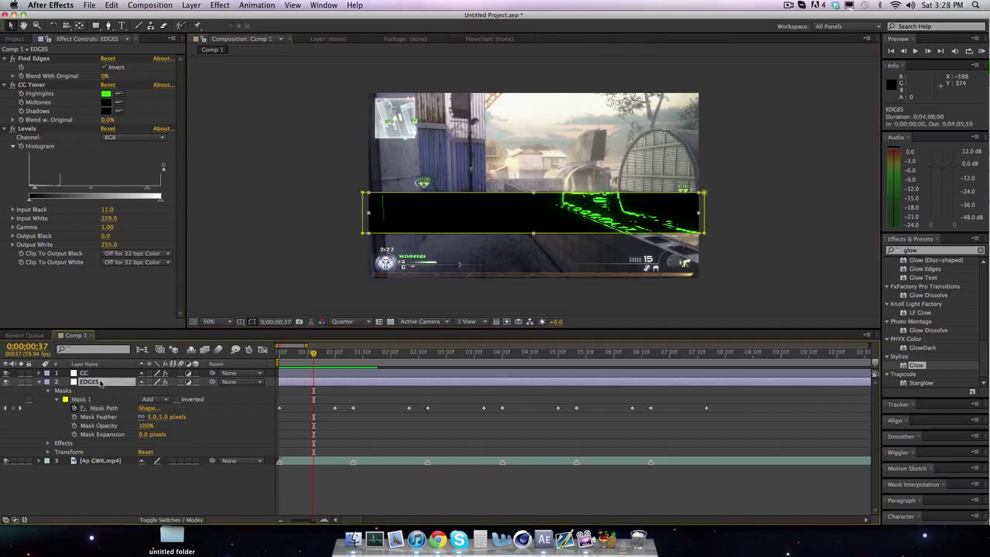
Delete the old EDGES layer and add a new adjustment layer above the 4p GWK.mp4 footage
key("Delete")
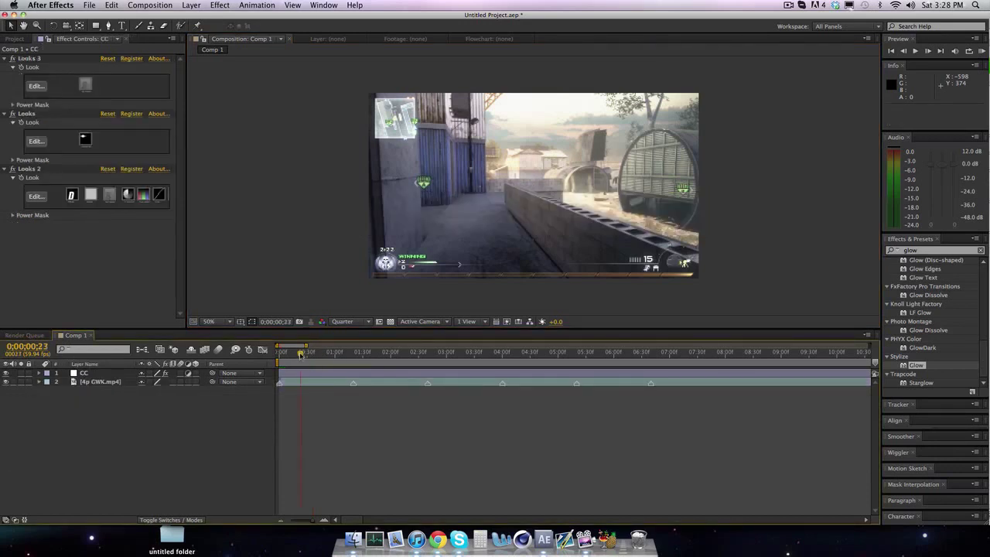
key("Home")
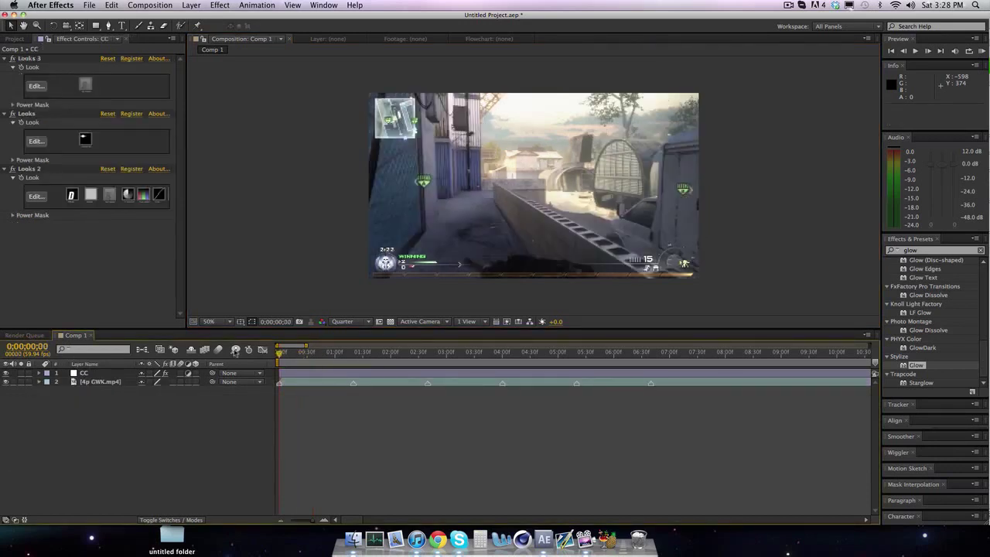
left_click(92, 374)
left_click(98, 384)
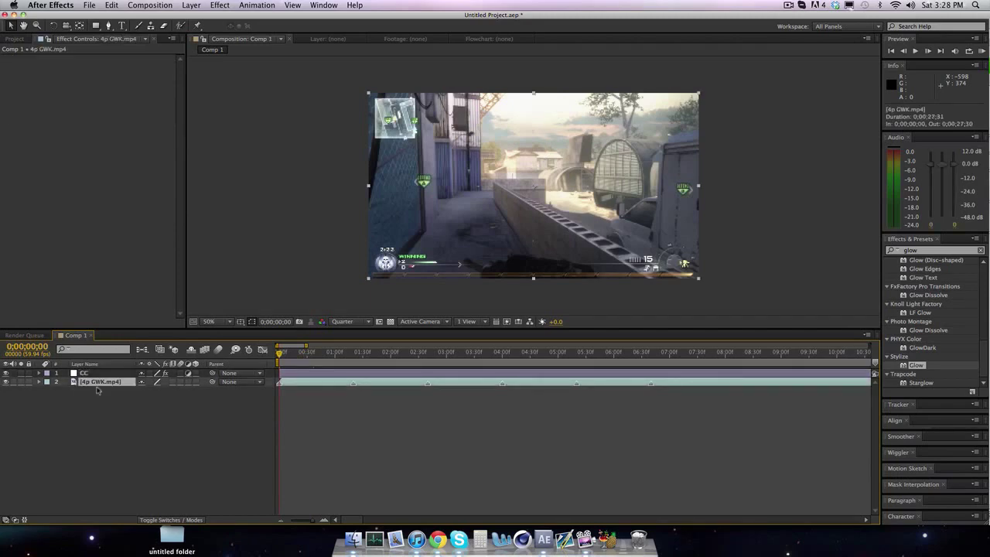
left_click(191, 4)
mouse_move(248, 17)
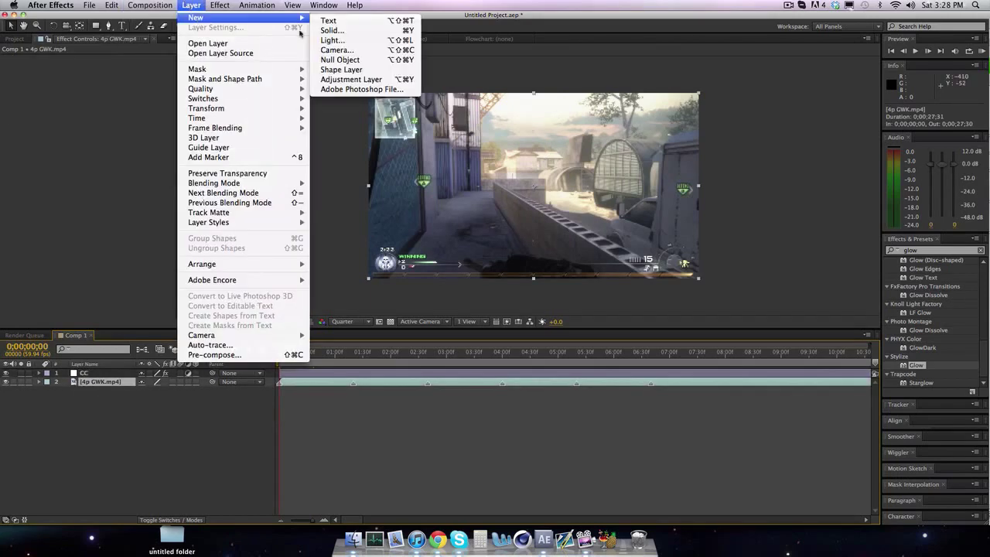
left_click(389, 80)
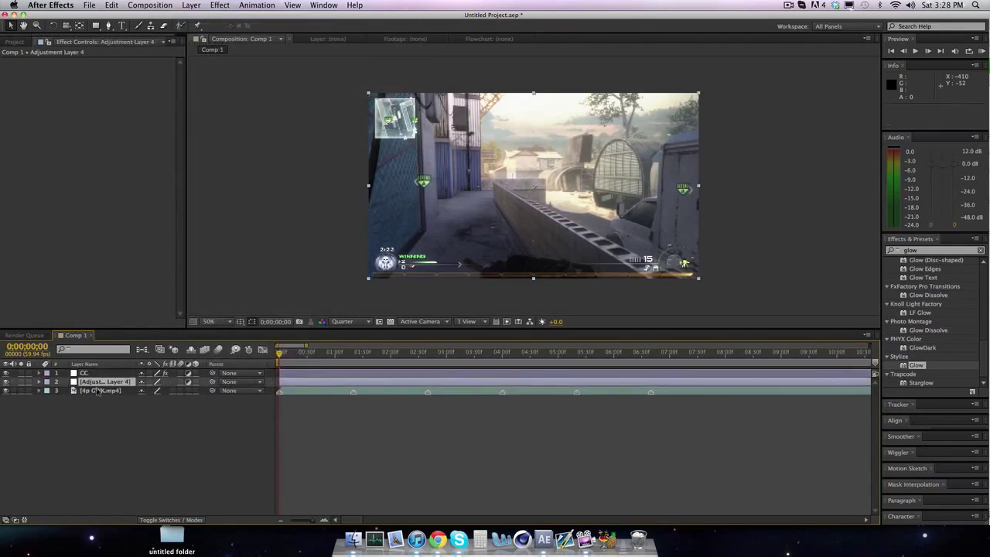
Rename the new adjustment layer to EDGES
right_click(95, 383)
double_click(91, 383)
right_click(92, 384)
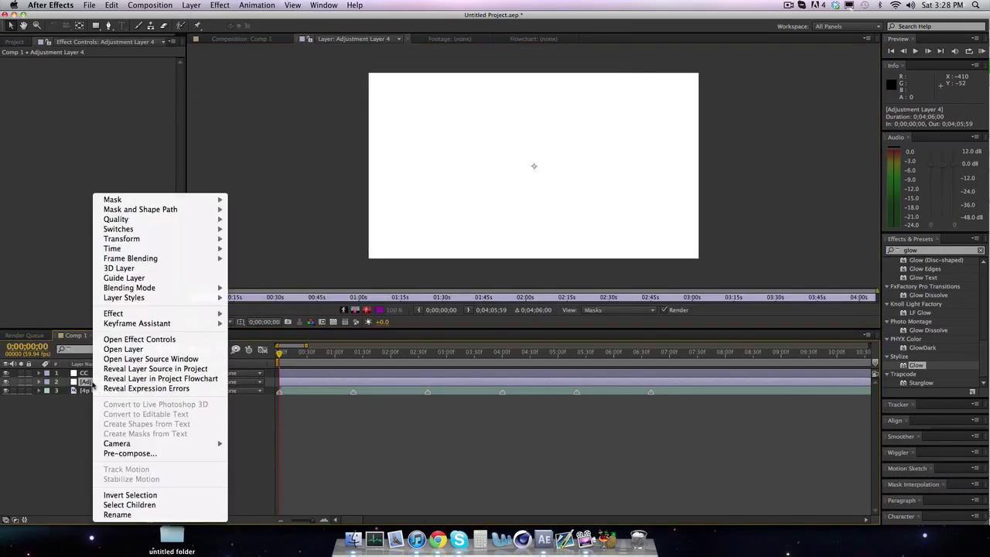
left_click(117, 515)
type("EDGES")
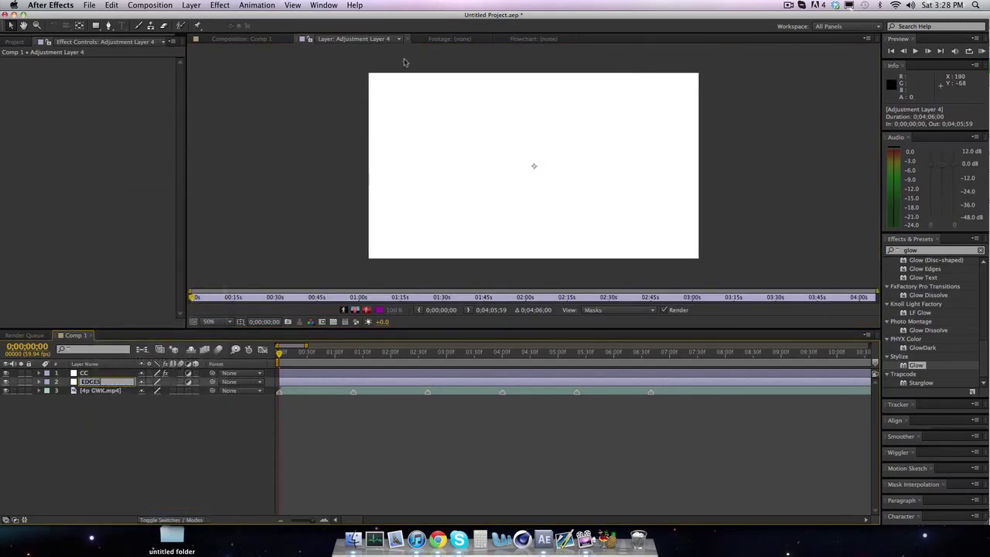
left_click(246, 39)
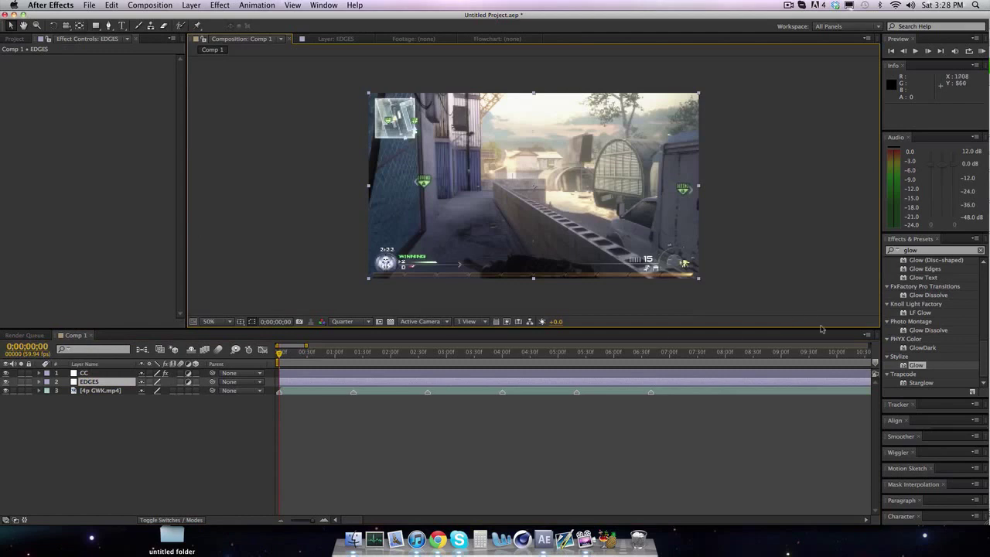
Apply Find Edges and then CC Toner to the EDGES layer
key("super+5")
type("find edges")
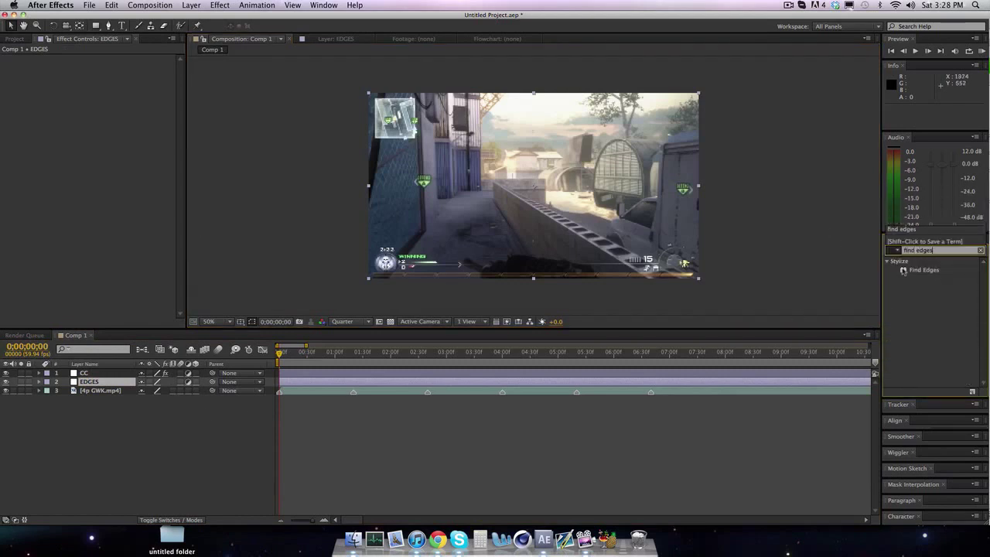
left_click_drag(921, 270, 586, 383)
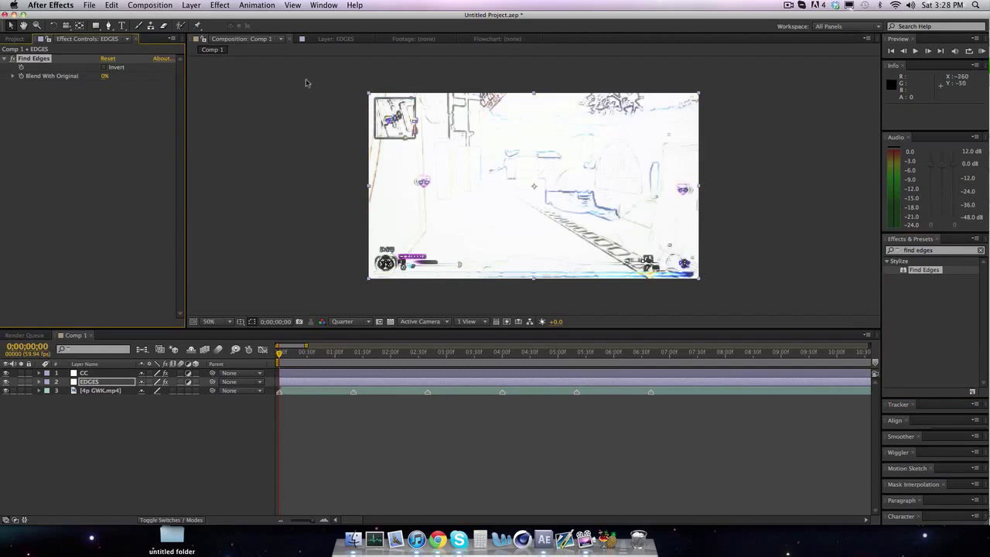
key("super+5")
type("cc toner")
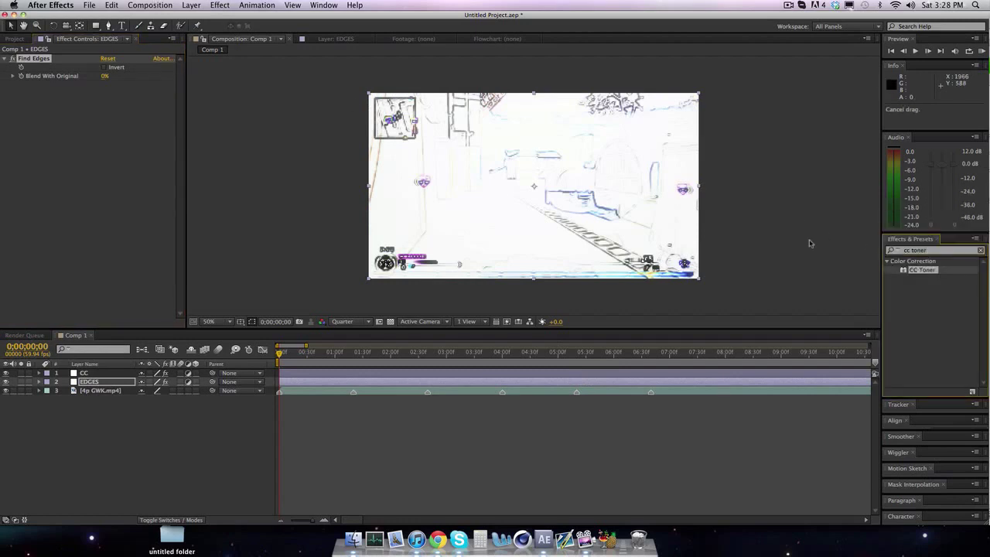
left_click_drag(810, 244, 104, 77)
Set CC Toner's midtones and highlights to black and its shadows to bright green
left_click(120, 102)
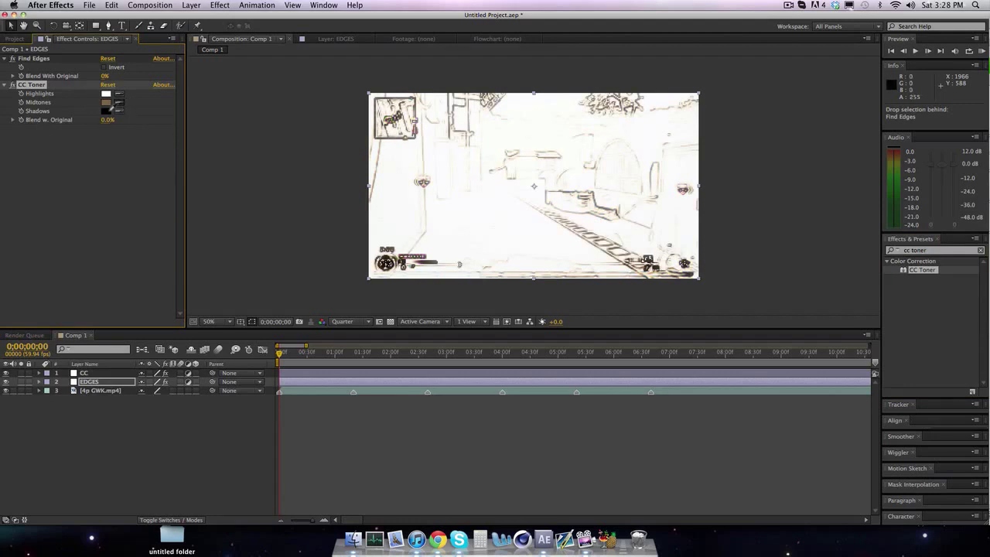
left_click(106, 111)
left_click(106, 110)
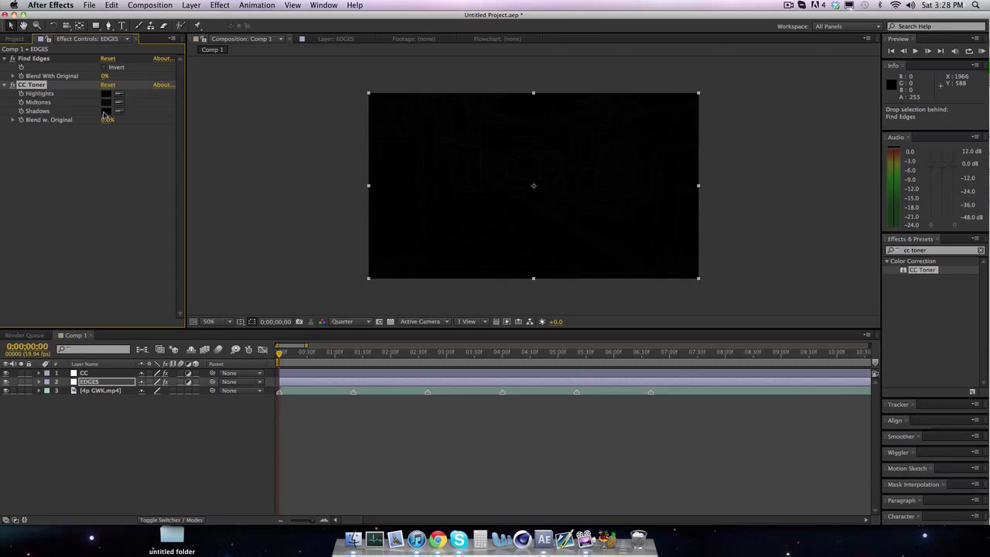
left_click(105, 112)
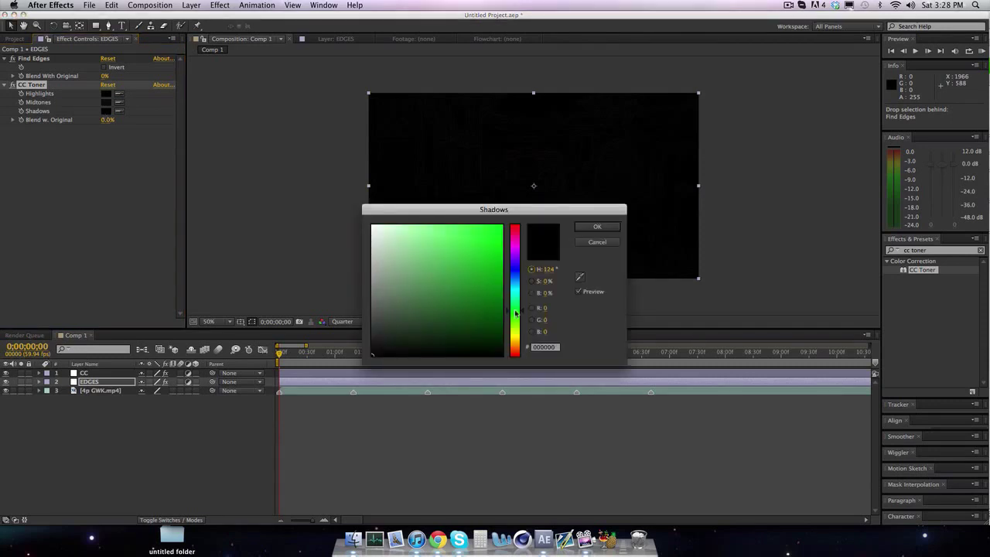
left_click(499, 229)
left_click(596, 227)
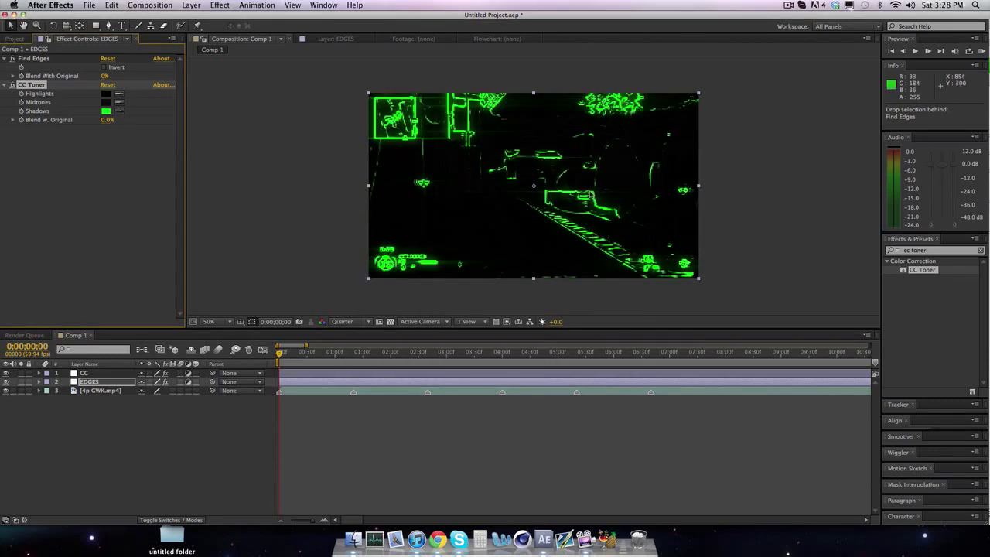
Invert Find Edges and switch CC Toner's midtones and highlights to green
left_click(106, 67)
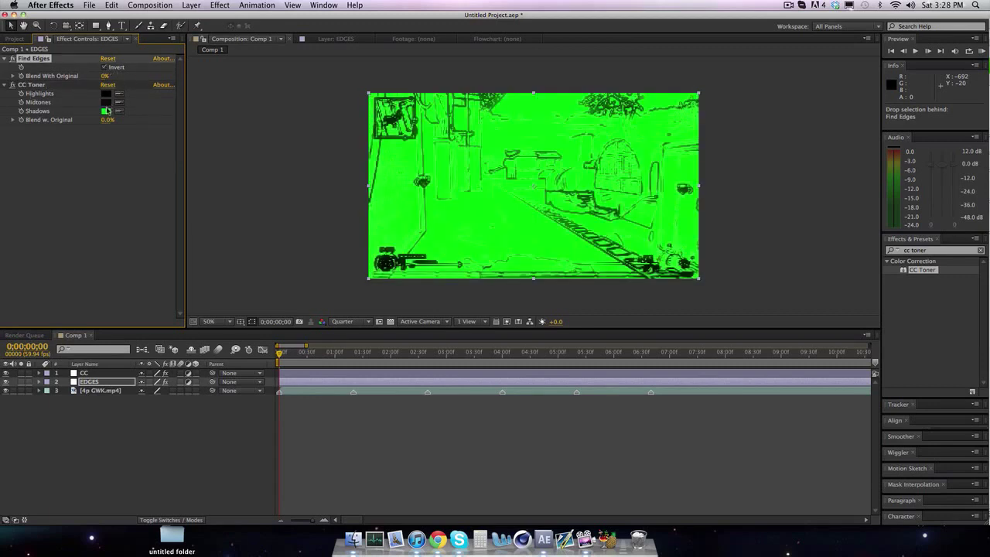
left_click(119, 102)
left_click(107, 111)
left_click(119, 92)
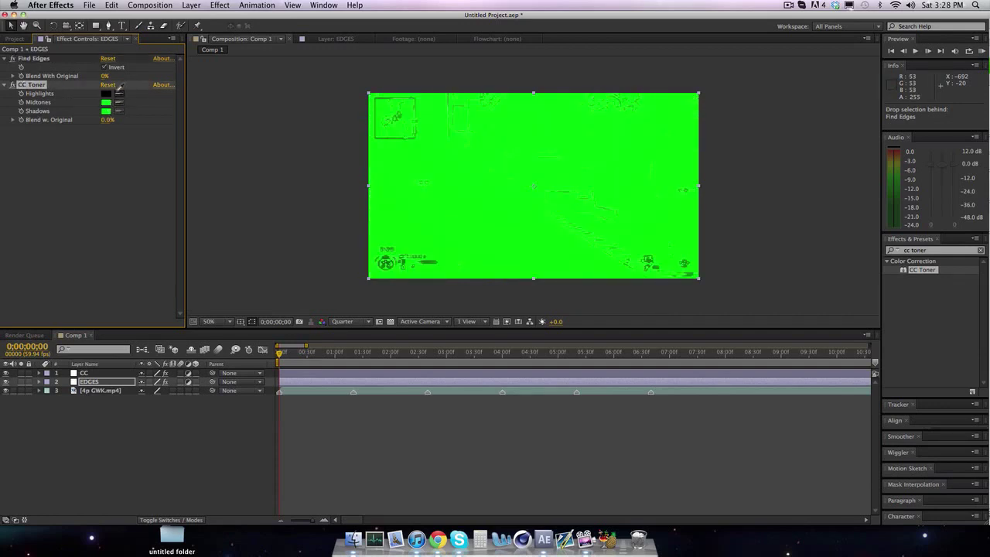
left_click(107, 102)
Set CC Toner's midtones and shadows to black, leaving green highlights
left_click(111, 102)
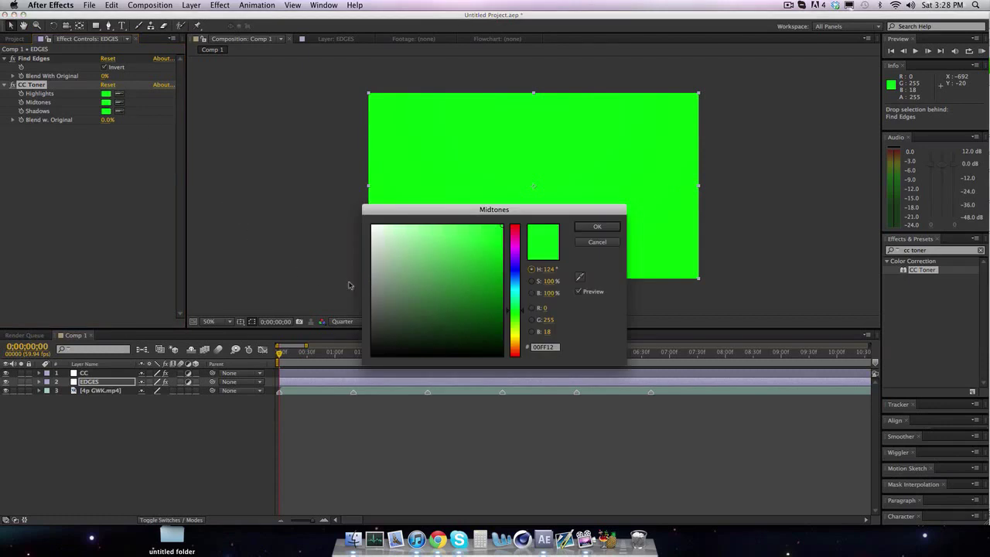
left_click_drag(378, 348, 347, 393)
left_click(598, 226)
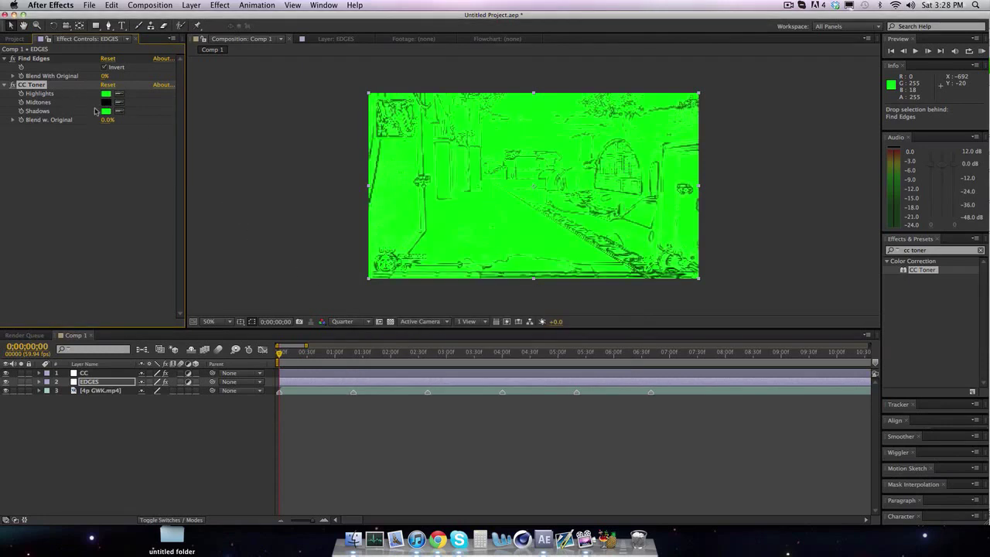
left_click(106, 111)
left_click_drag(399, 316, 330, 400)
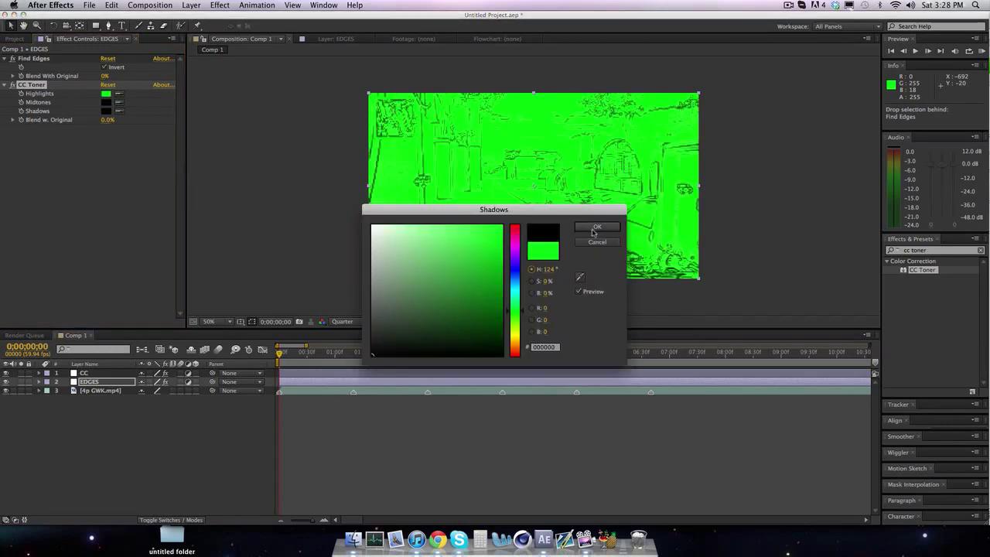
left_click(597, 226)
left_click(78, 228)
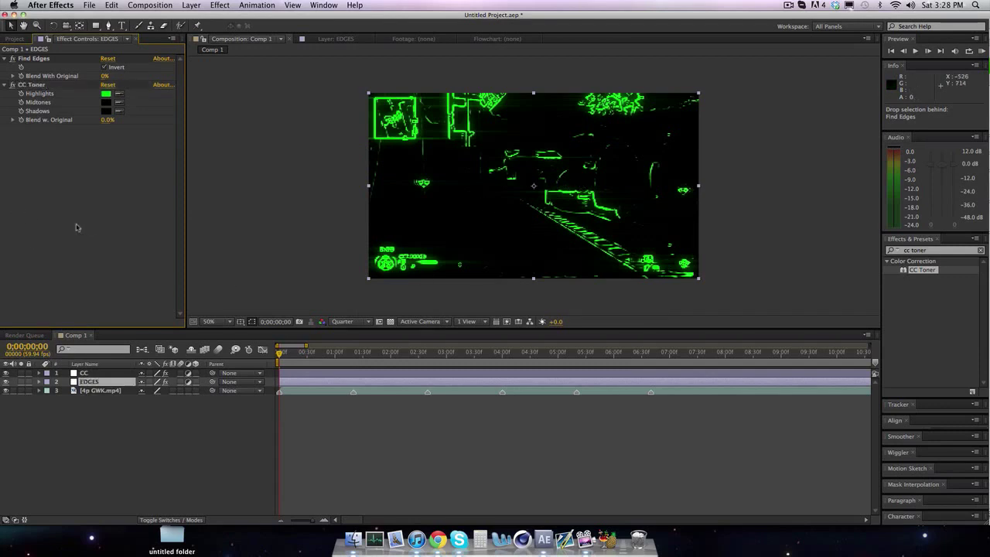
left_click(930, 245)
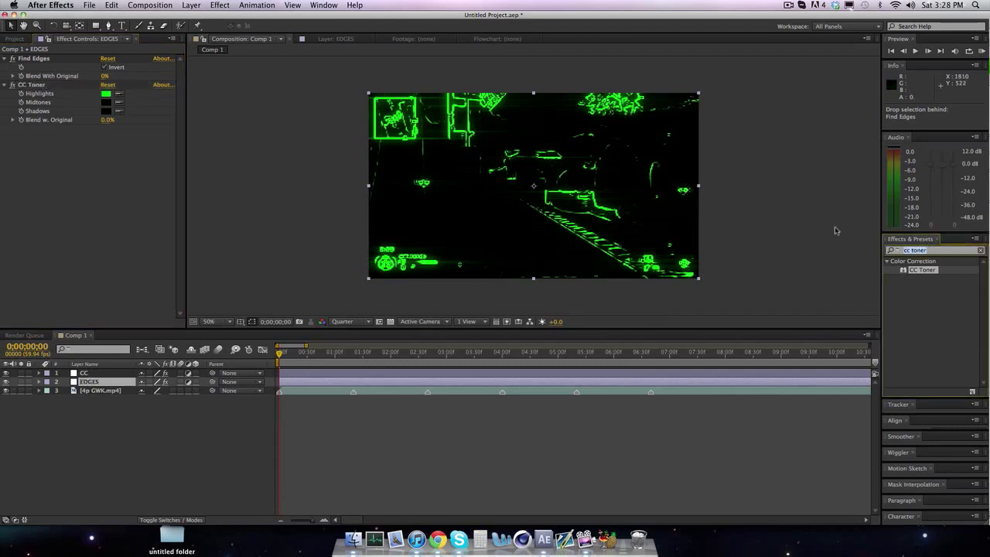
type("levels")
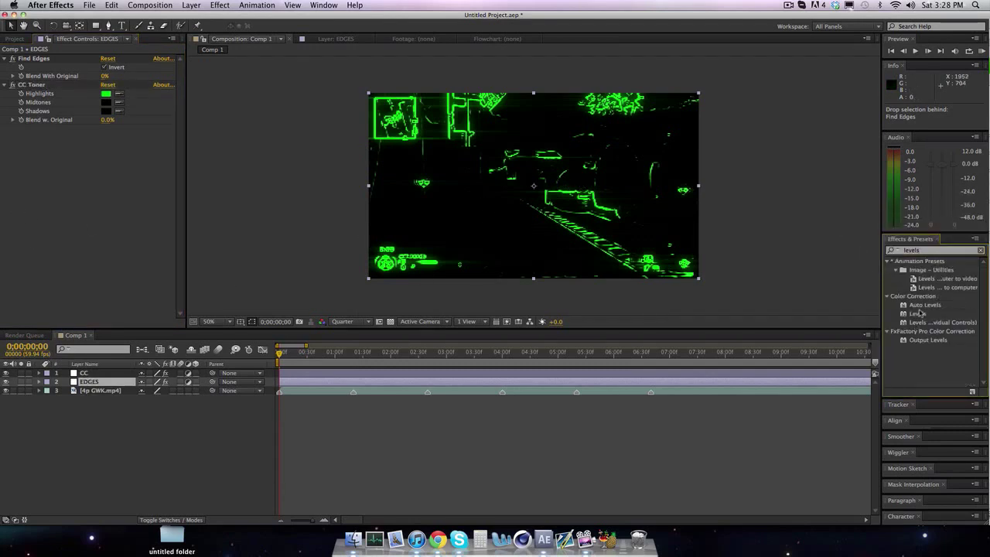
Add Levels below CC Toner with Input Black 17 and Input White 228
left_click_drag(919, 314, 323, 158)
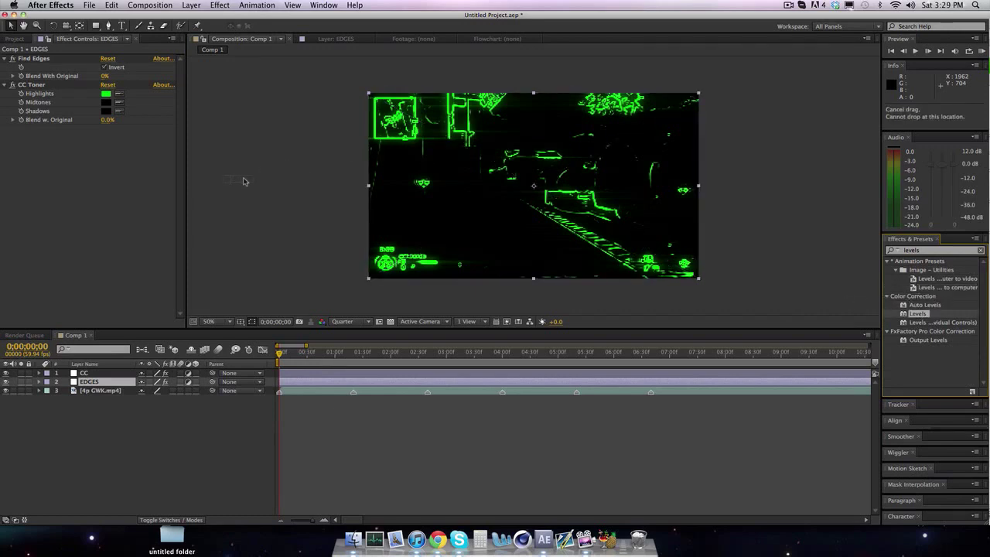
left_click_drag(244, 181, 85, 124)
left_click_drag(160, 189, 147, 191)
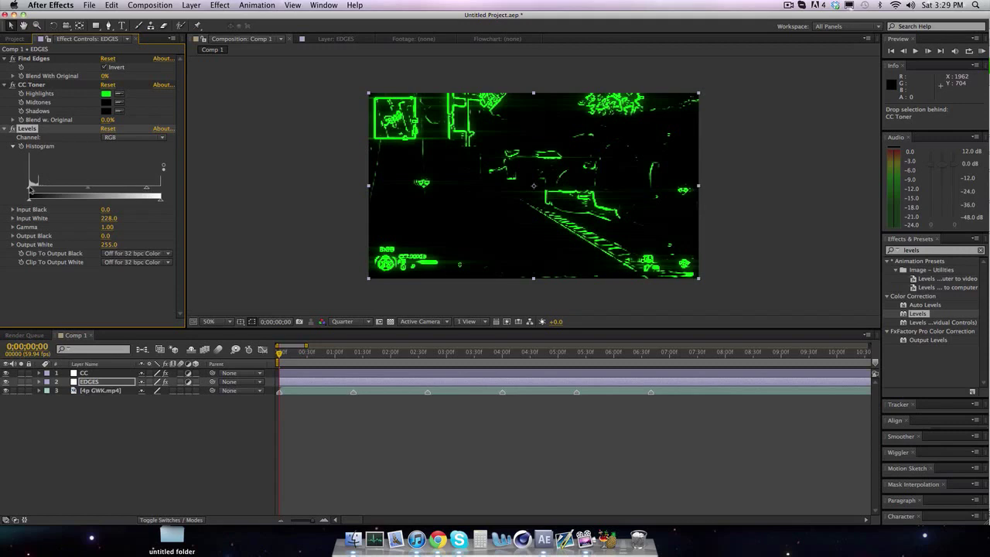
left_click_drag(30, 188, 35, 189)
Add Fast Blur to EDGES with a Blurriness of 3
left_click(955, 257)
key("super+a")
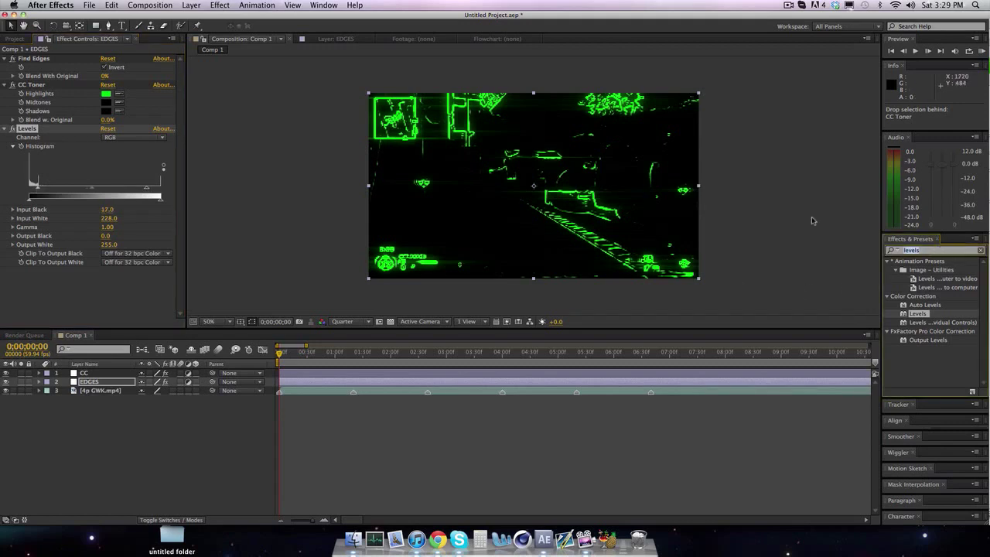
type("fast blur")
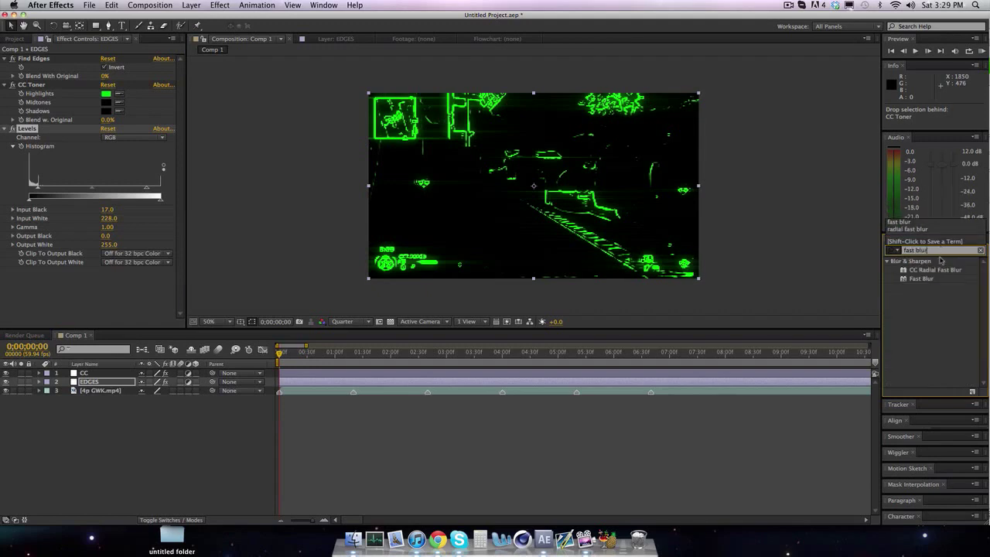
left_click_drag(921, 278, 486, 226)
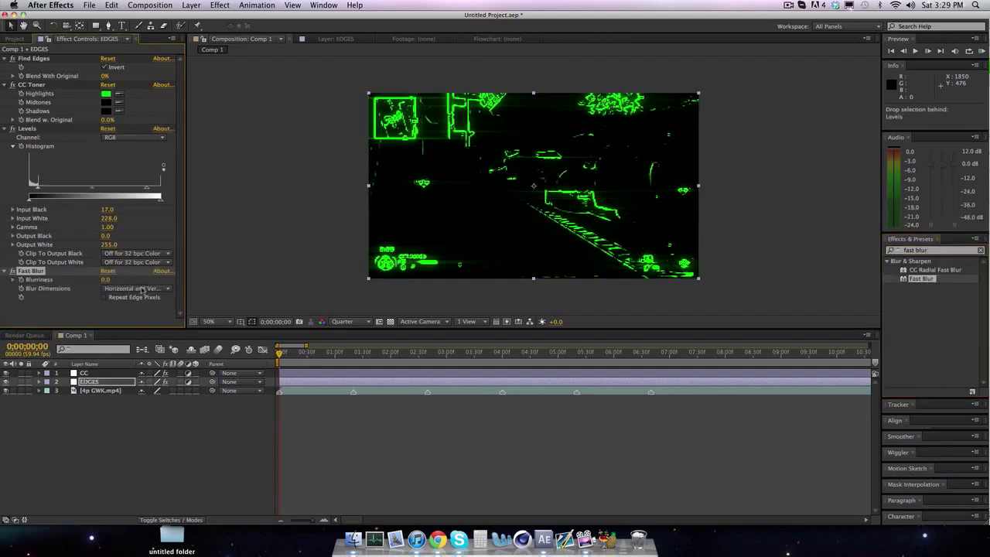
left_click(106, 279)
type("3")
key("Return")
Lower the Fast Blur Blurriness to 2 for softer outlines
left_click(251, 186)
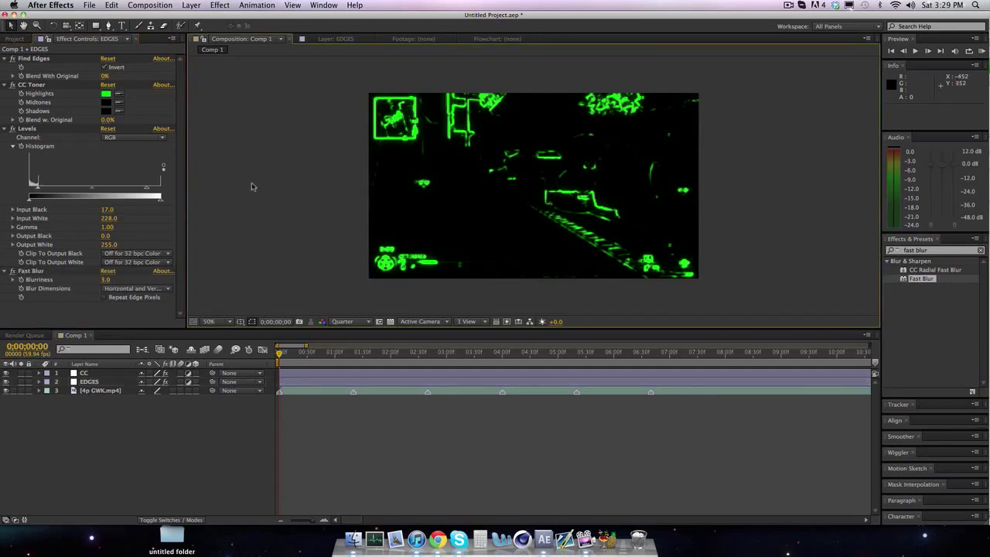
left_click(109, 279)
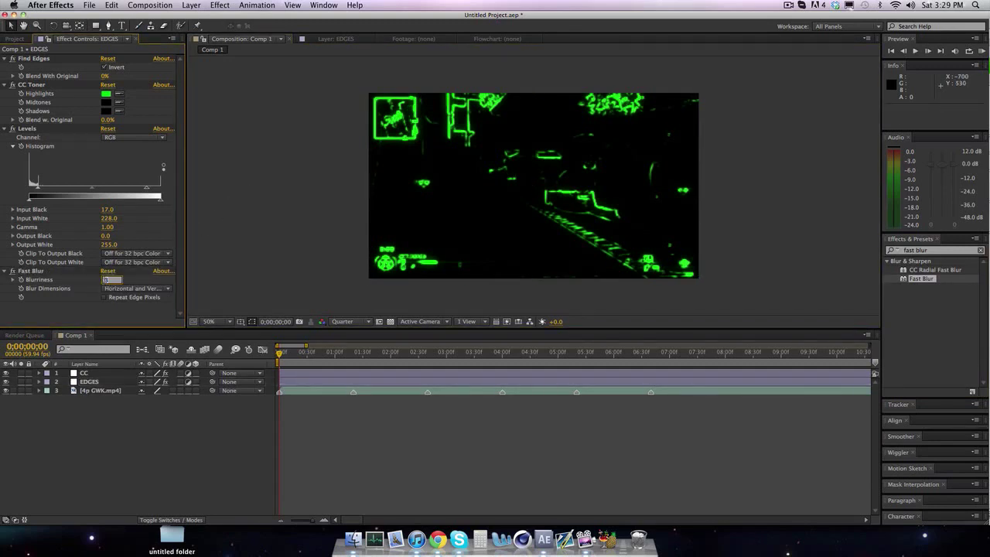
type("2")
key("Return")
left_click(281, 152)
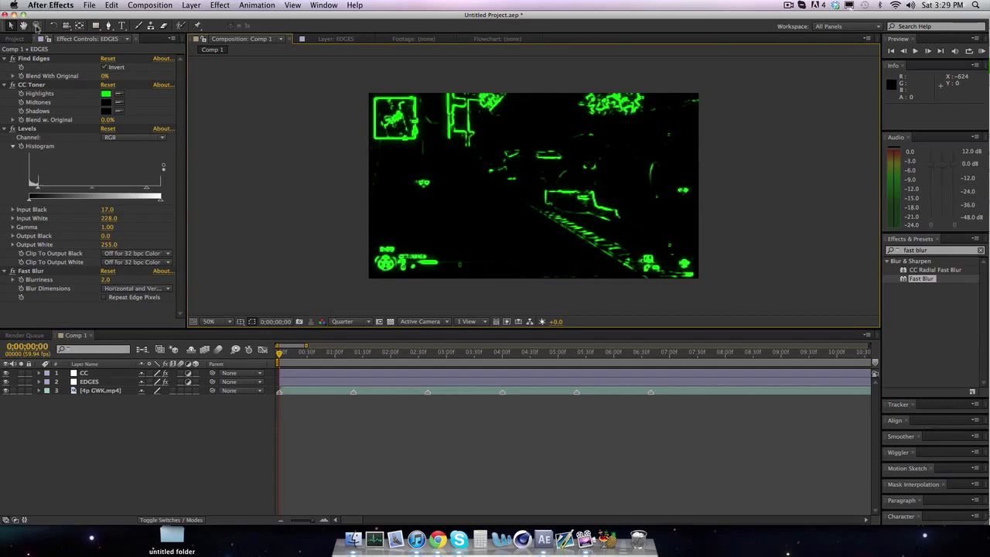
left_click(95, 26)
Draw a rectangular mask band across the top of the frame on EDGES
left_click(109, 27)
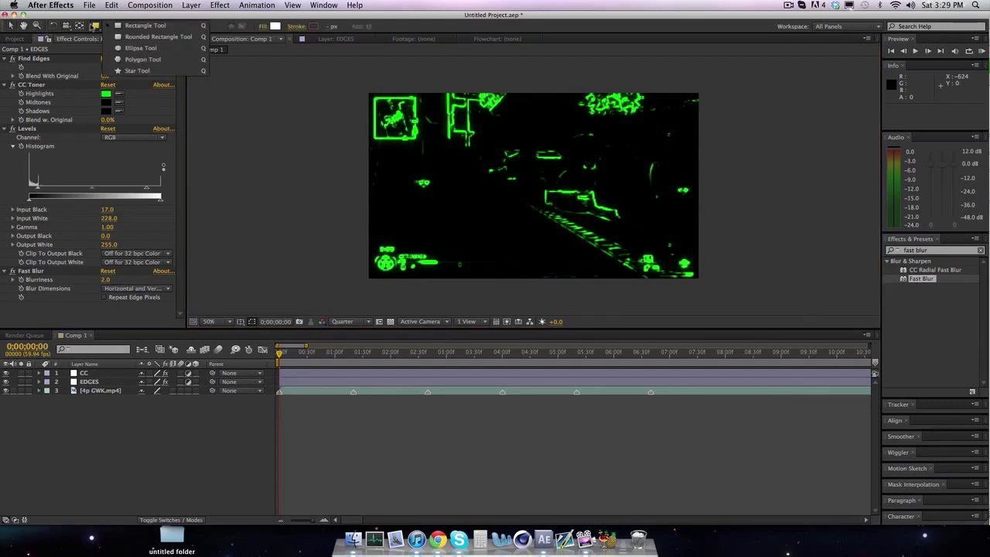
left_click(109, 27)
left_click(92, 383)
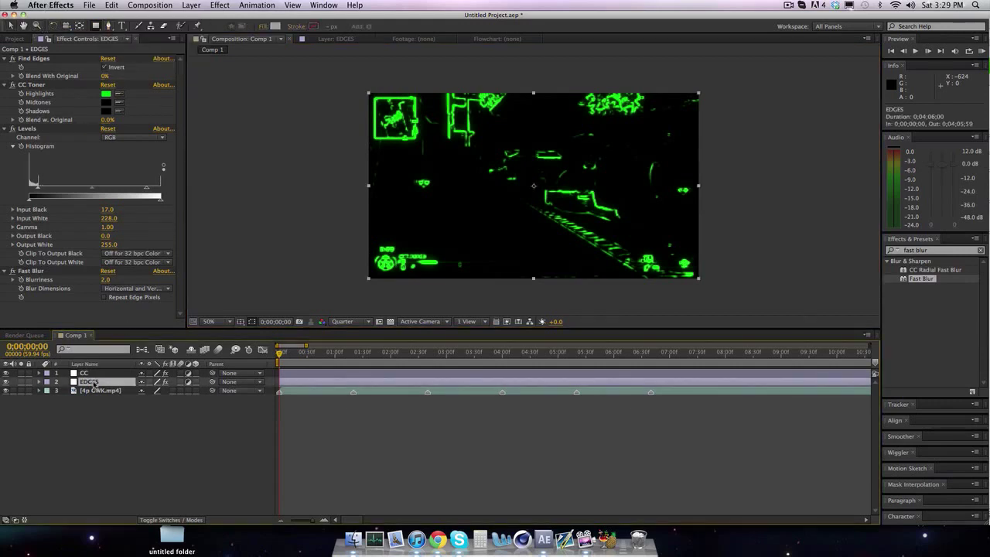
left_click_drag(359, 81, 705, 116)
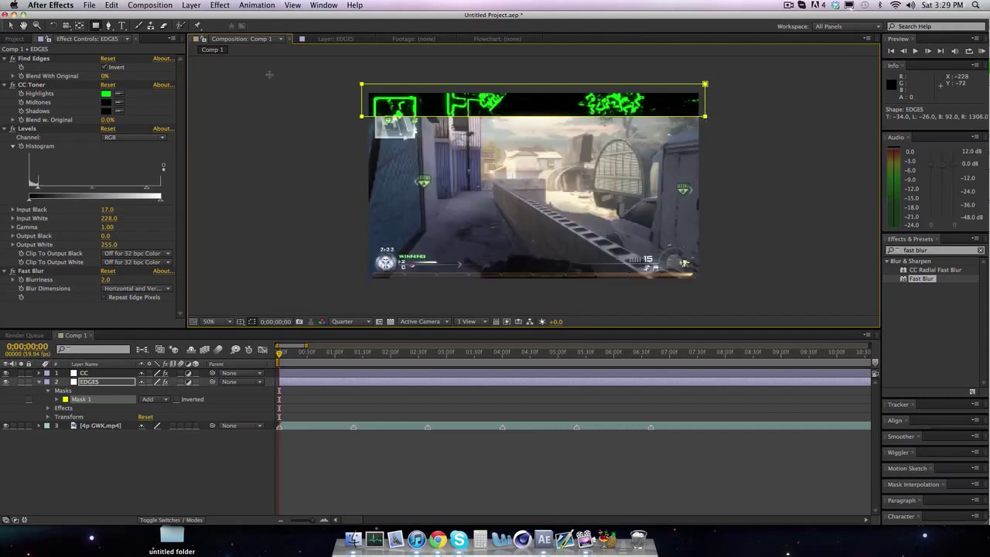
left_click(11, 26)
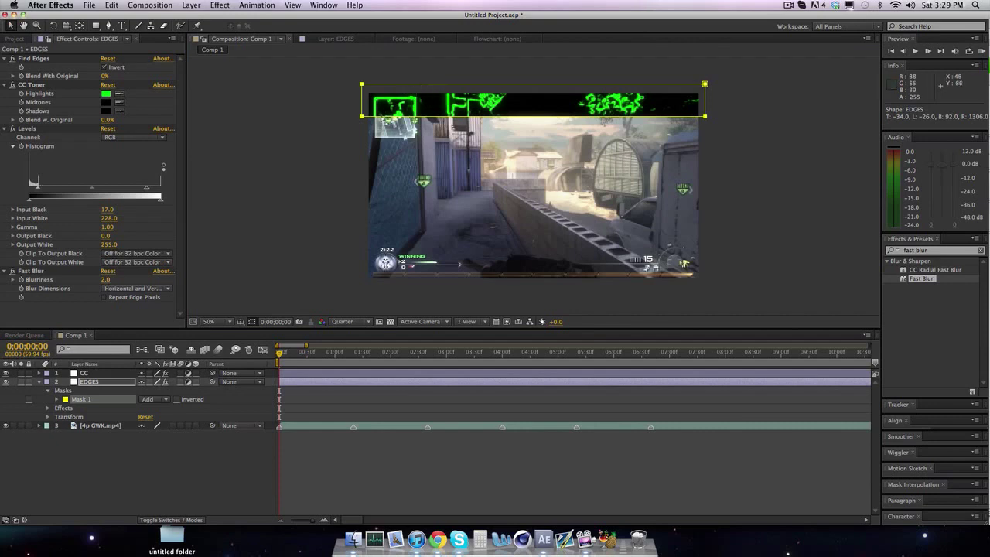
Keyframe Mask Path at 0;00;00;00 and raise the band fully above the footage
left_click(385, 119)
left_click_drag(384, 118, 387, 112)
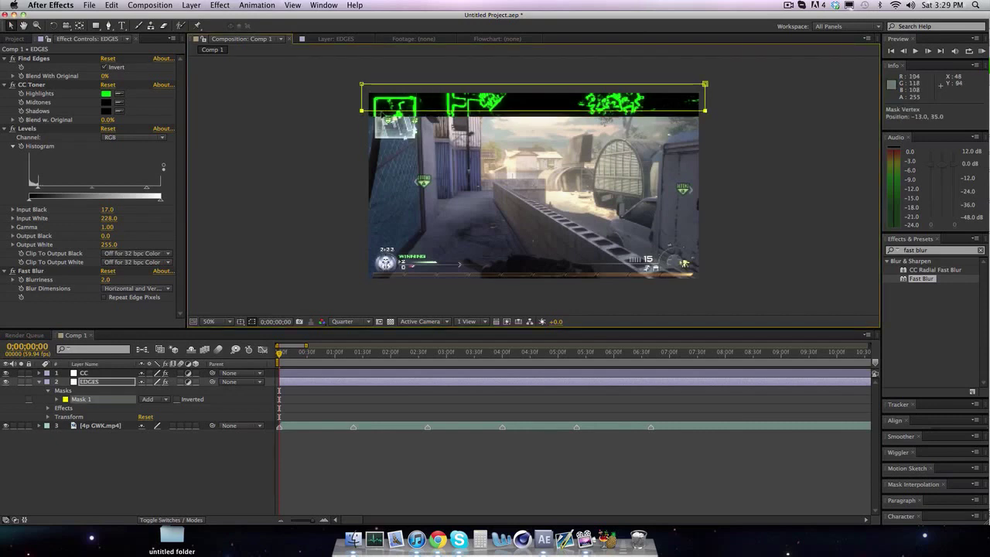
key("super+z")
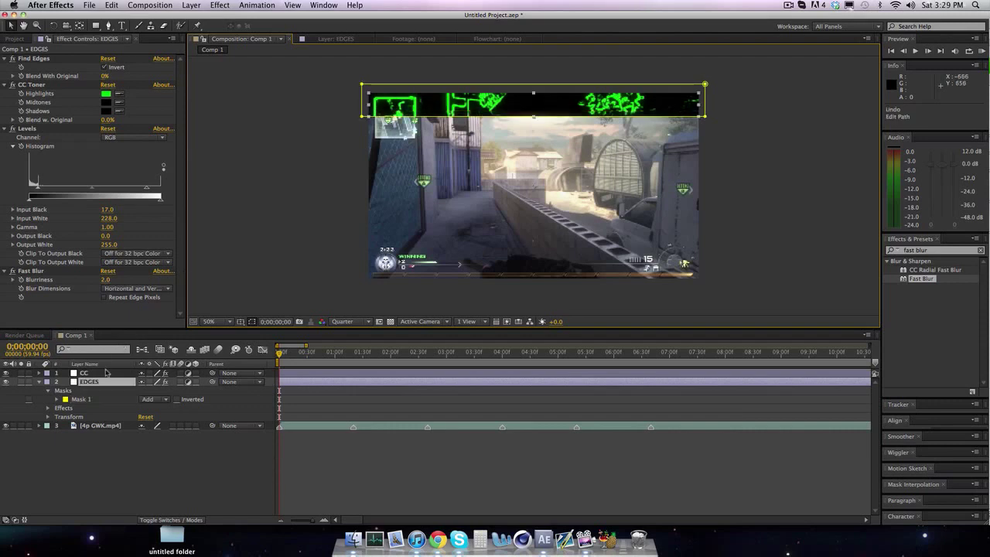
left_click(85, 399)
key("m")
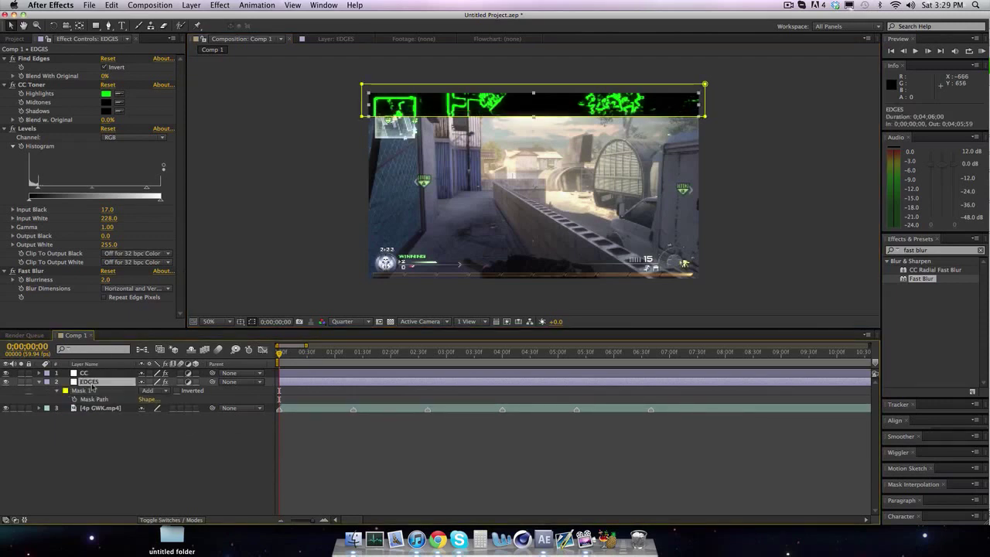
left_click(74, 400)
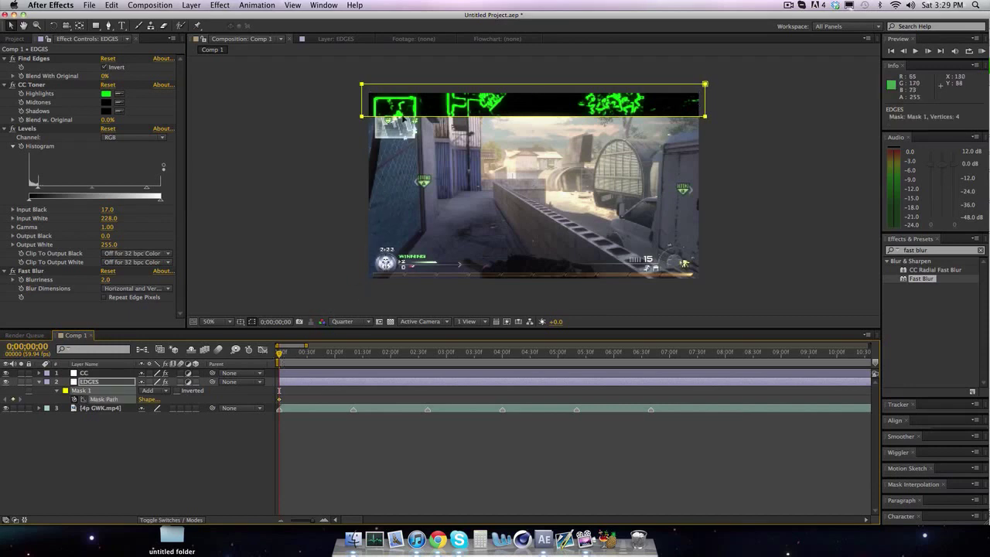
left_click_drag(404, 118, 407, 110)
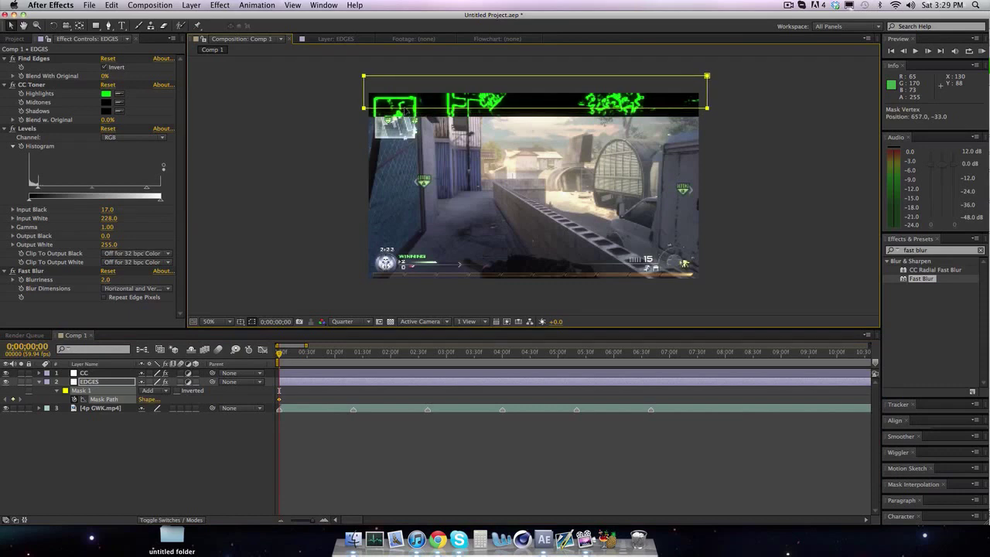
left_click_drag(405, 110, 403, 92)
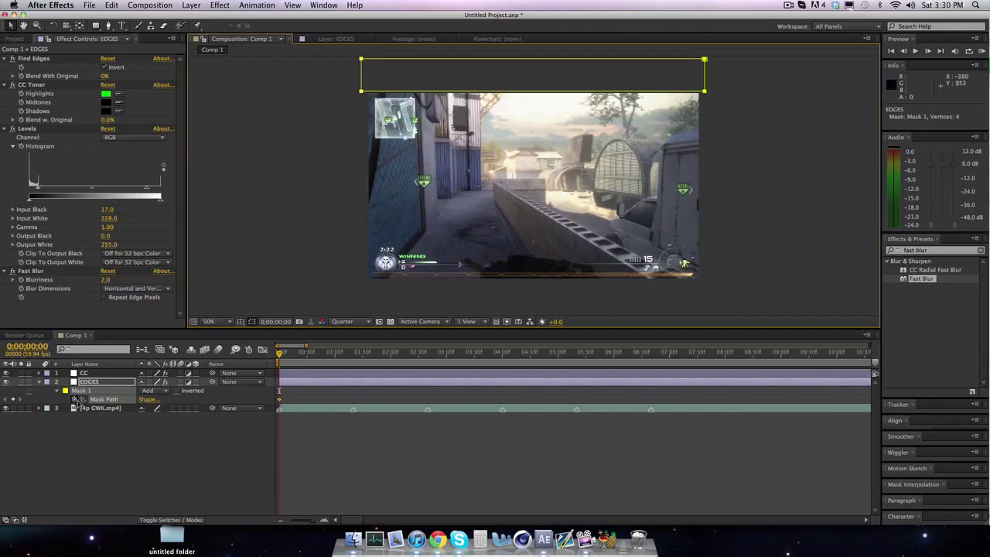
key("space")
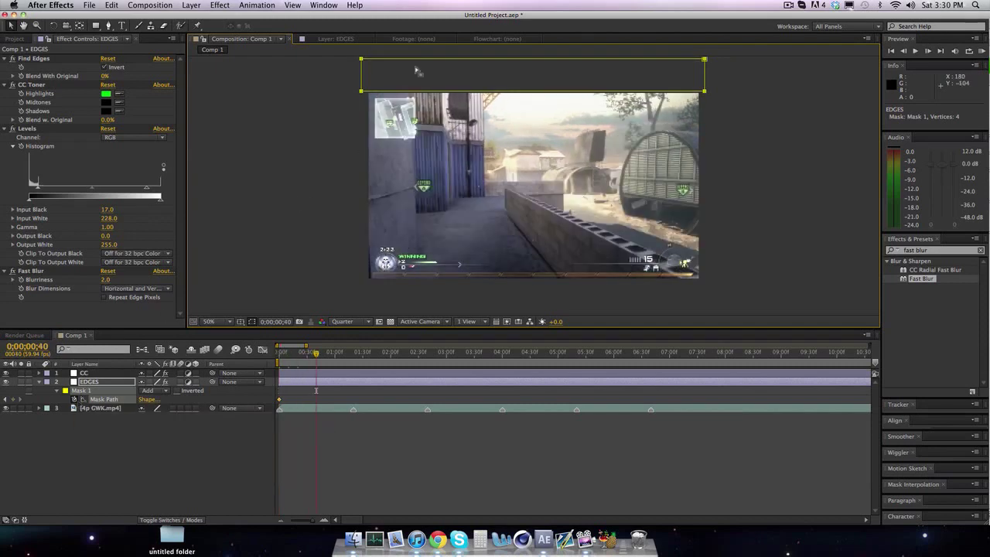
Add a Mask Path keyframe with the band moved below the footage, and copy it
left_click(14, 400)
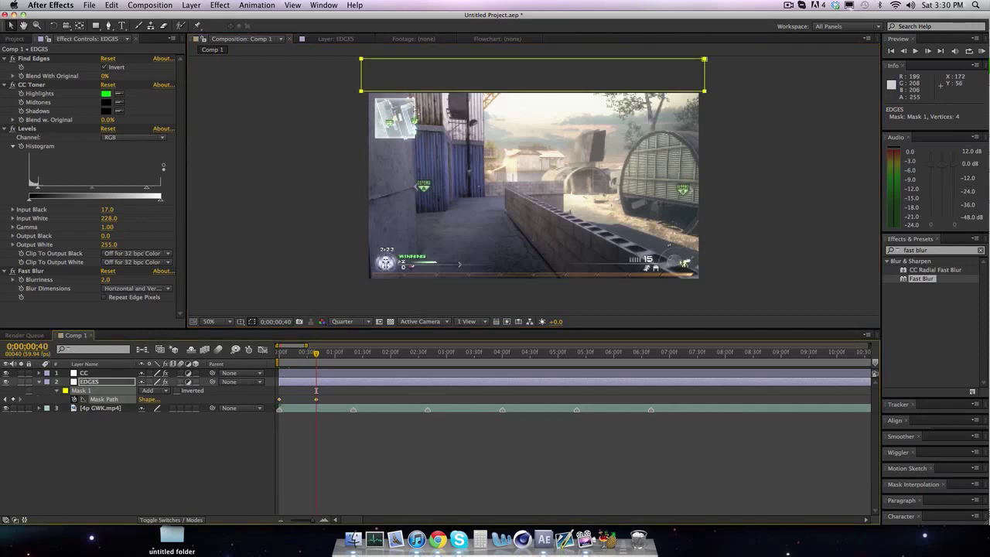
left_click_drag(411, 92, 413, 315)
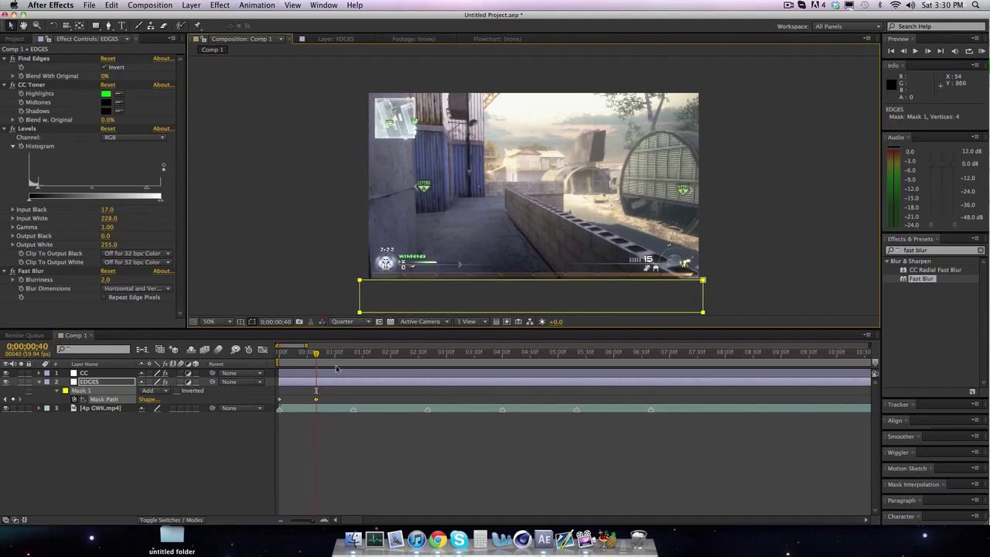
key("super+c")
key("space")
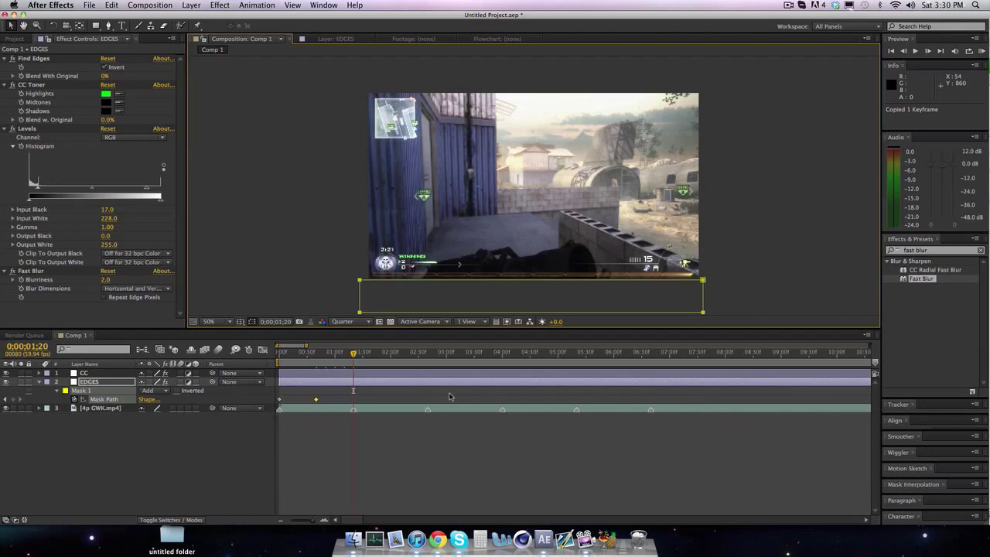
Paste the mask keyframe on the beat frame, then paste both keyframes one frame later
key("Page_Up")
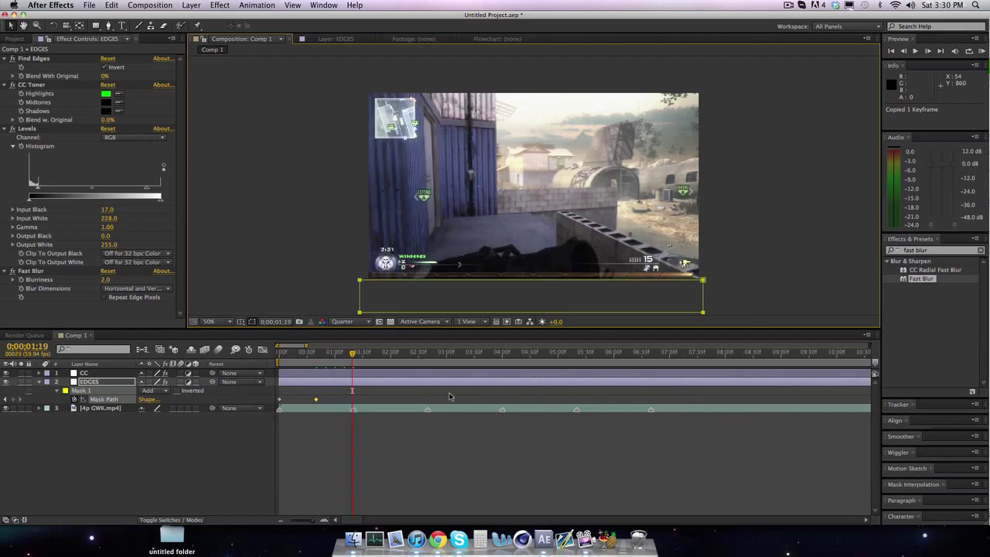
key("Page_Down")
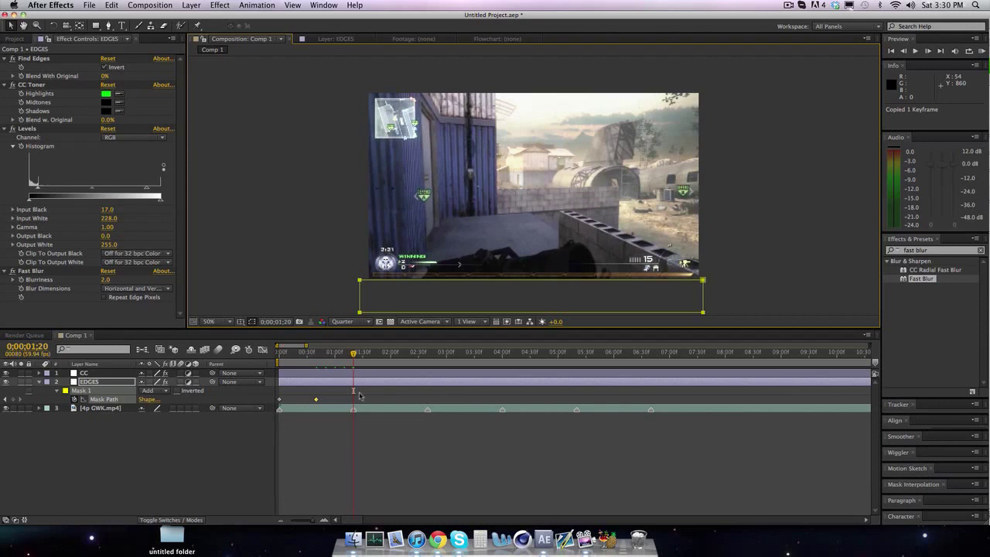
key("Page_Up")
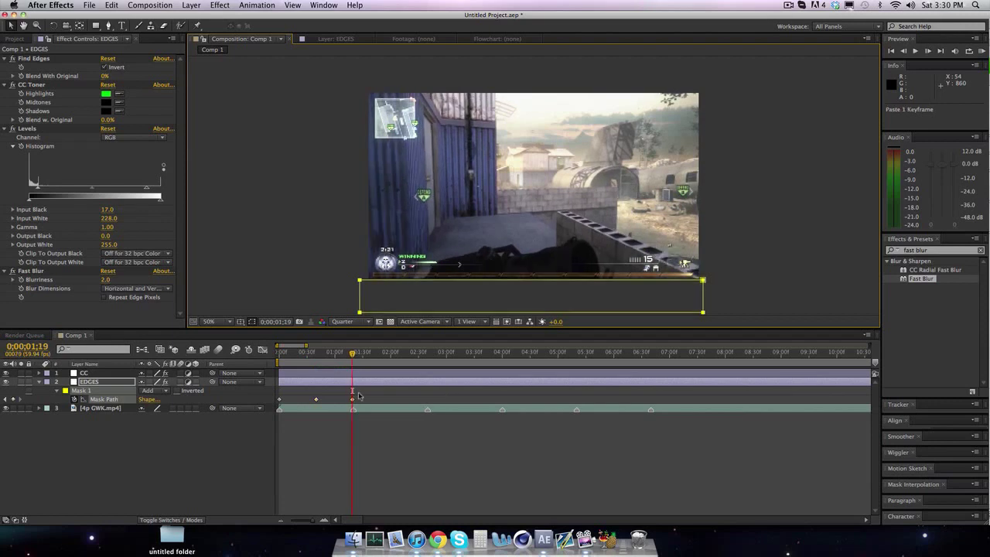
key("ctrl+v")
key("ctrl+c")
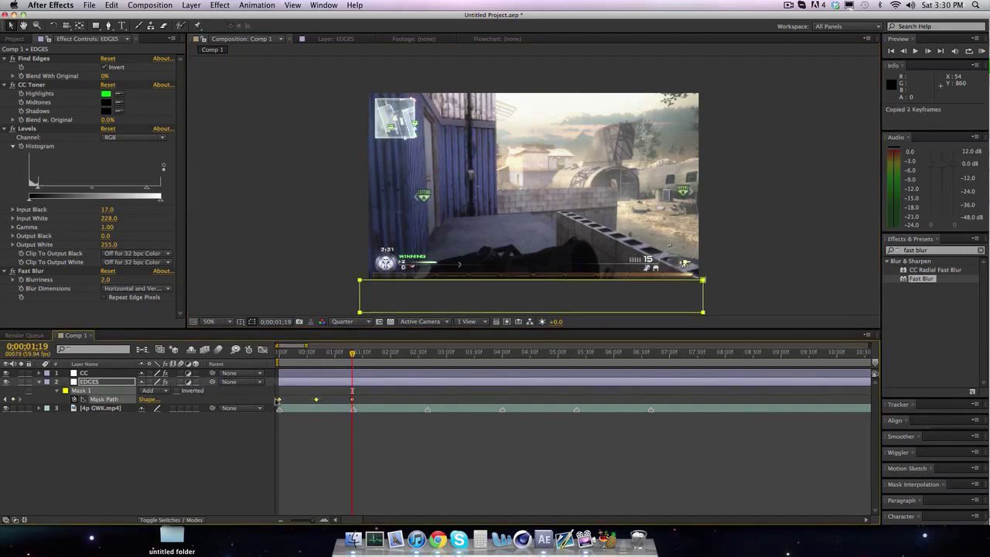
key("Page_Down")
key("ctrl+v")
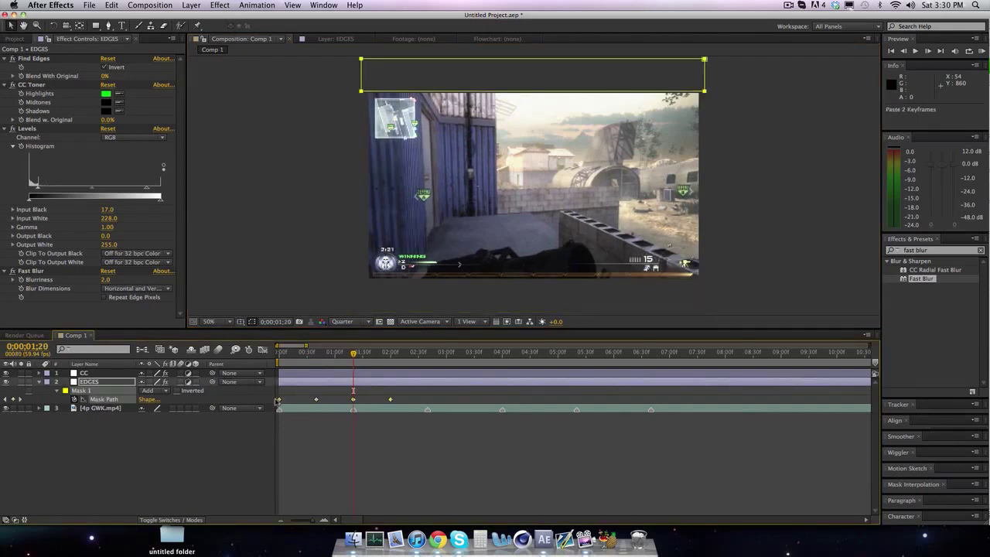
Copy the latest three mask keyframes, paste them at the next beat, and RAM preview
left_click_drag(427, 396, 343, 407)
key("ctrl+c")
key("shift+Page_Down")
key("space")
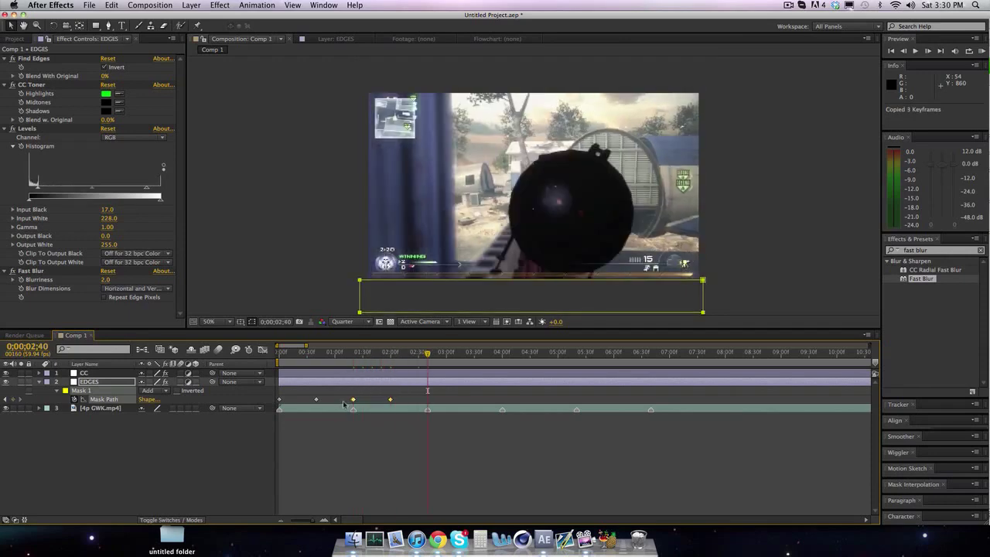
key("ctrl+v")
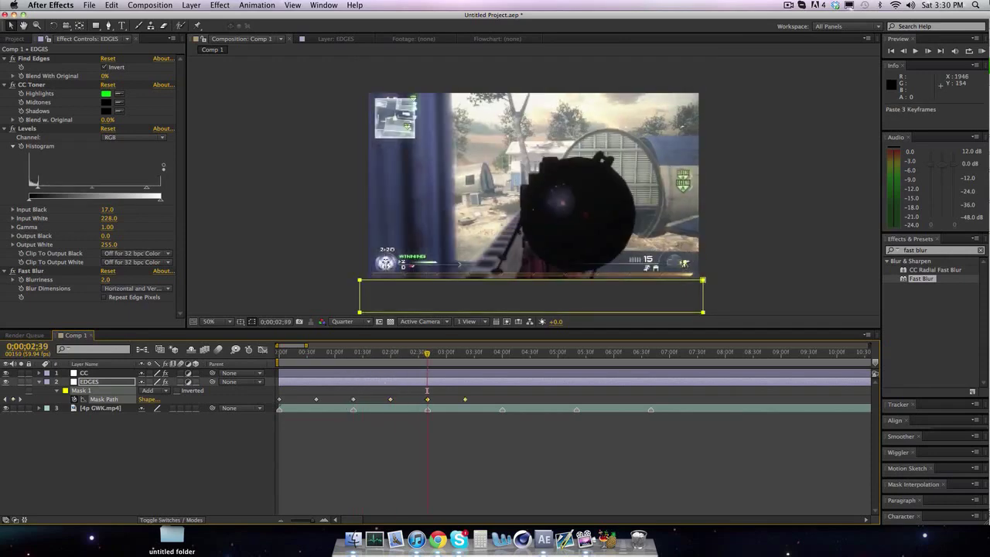
left_click(983, 50)
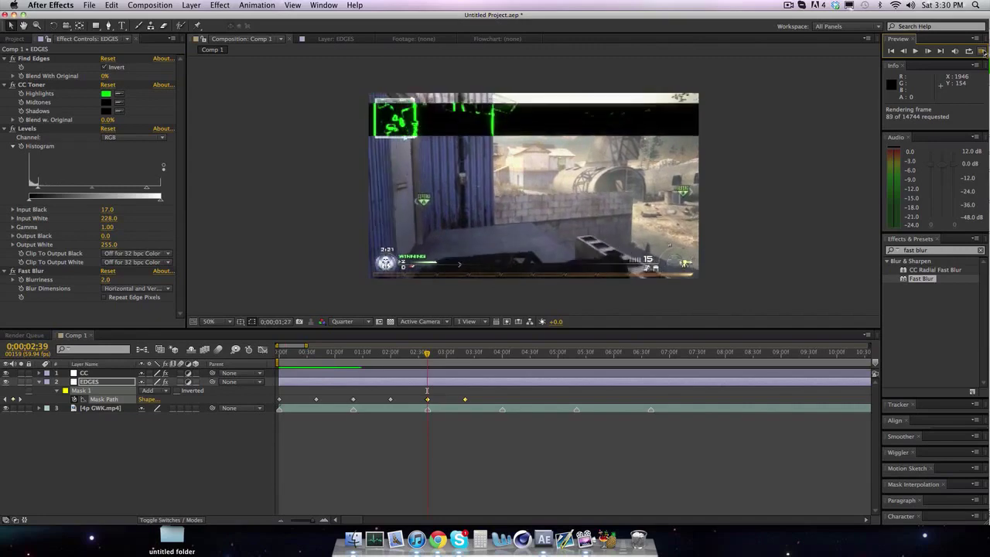
Stop the preview and move to 0;00;01;34 with EDGES deselected
left_click(498, 281)
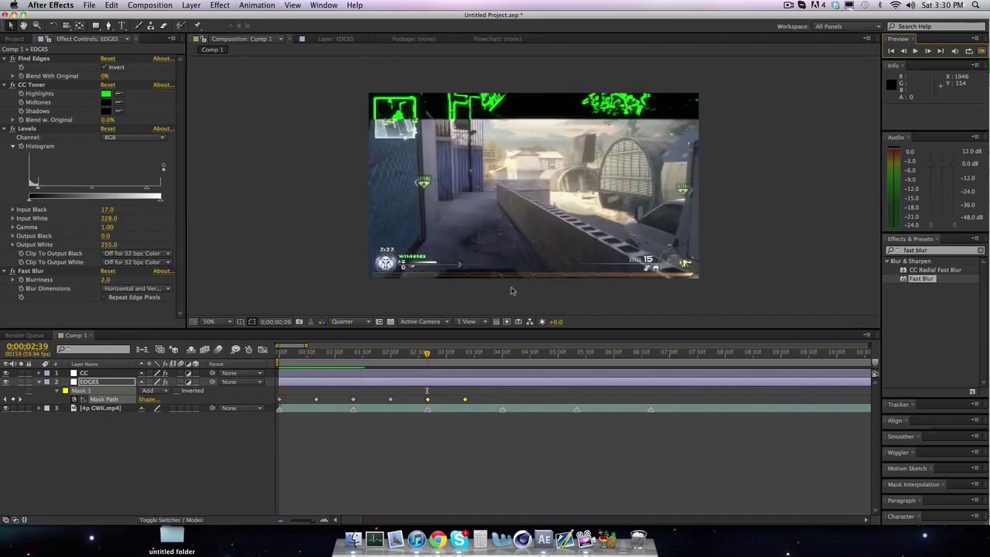
left_click(404, 373)
left_click_drag(318, 360, 366, 356)
left_click(317, 257)
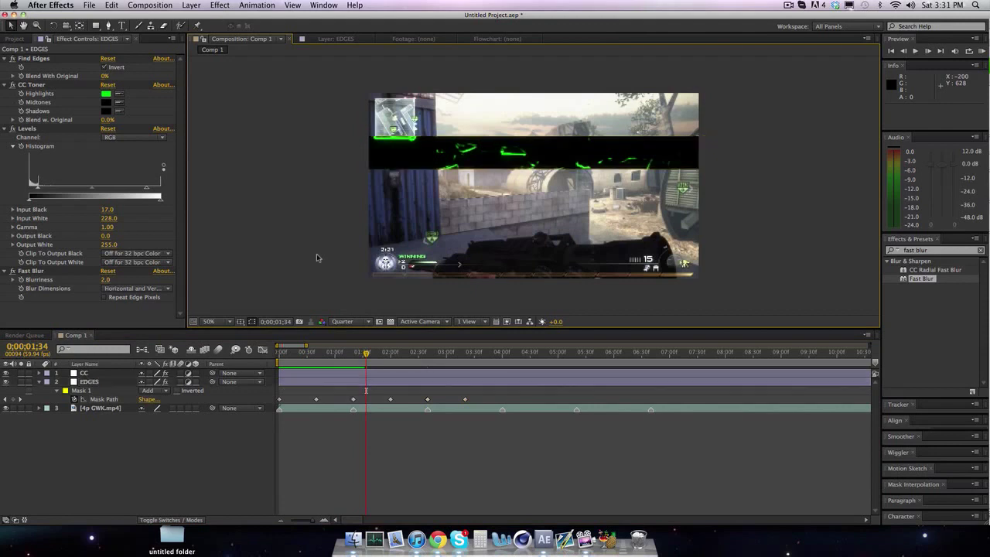
Give Mask 1 a 5-pixel feather and render the viewer at Full resolution
left_click(56, 392)
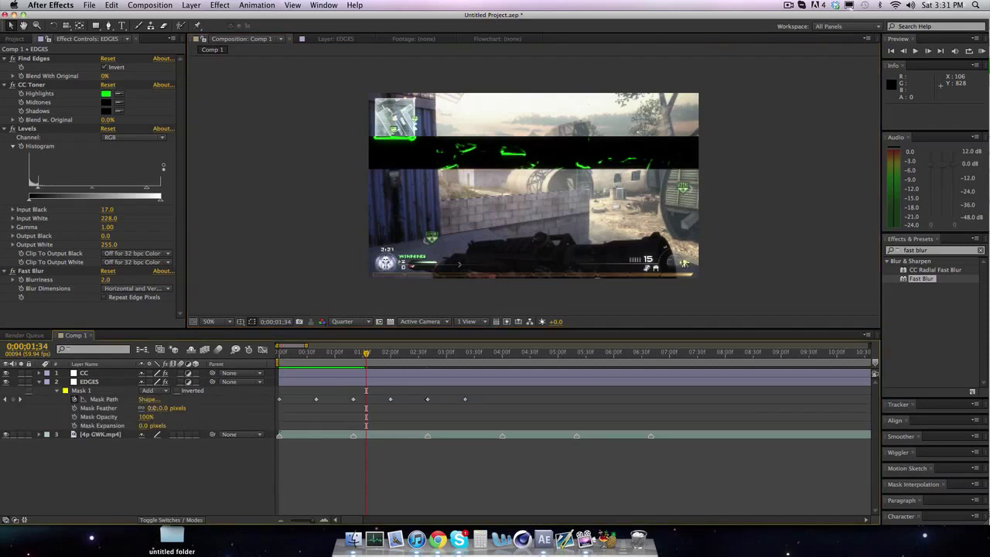
left_click(154, 408)
type("5")
key("Return")
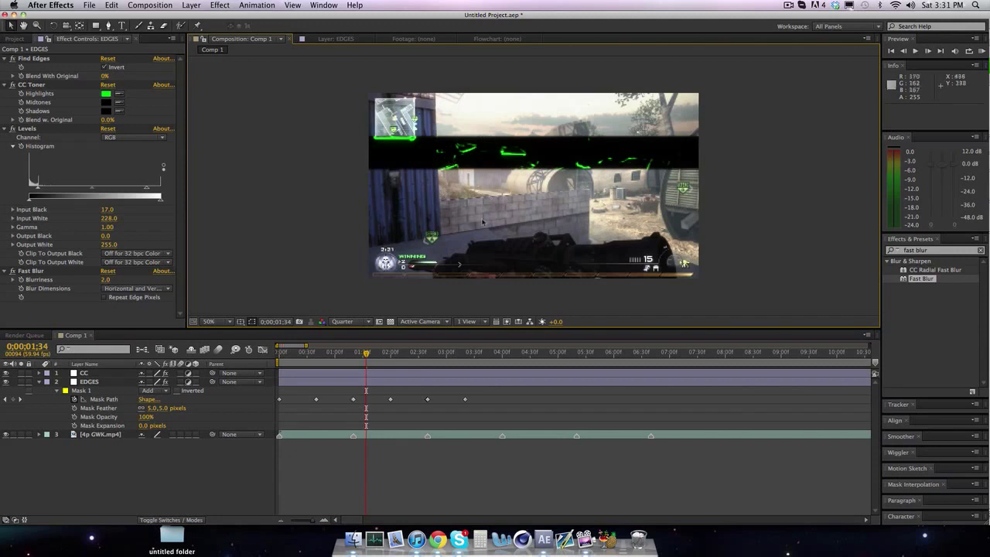
left_click(350, 322)
left_click(346, 347)
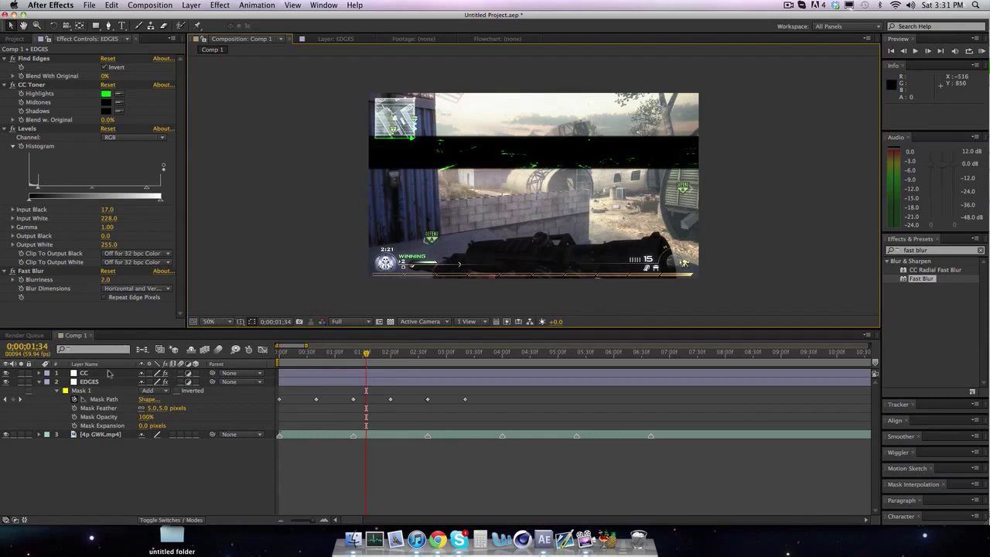
Hide the CC layer, then create a new adjustment layer and apply the Pandaa CC preset to it
left_click(85, 373)
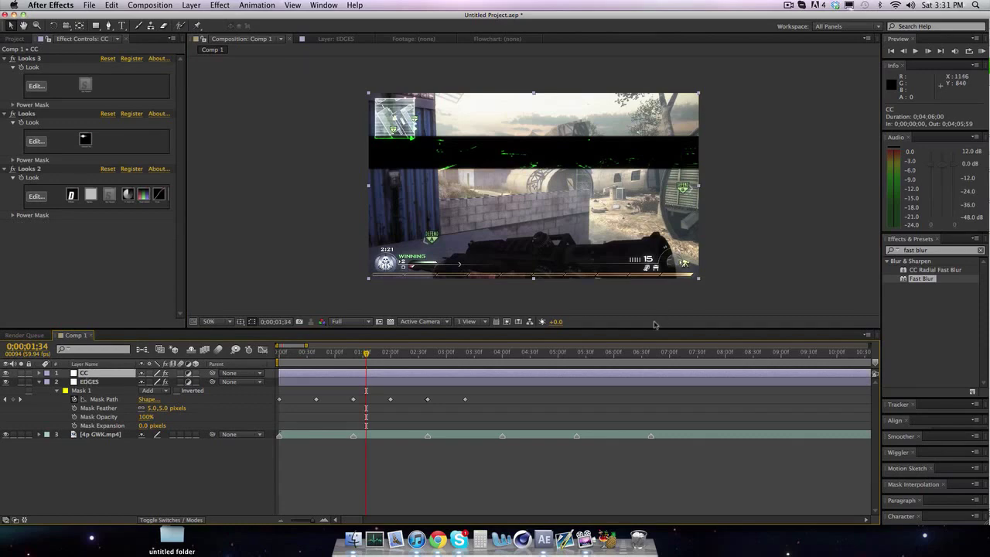
left_click(6, 373)
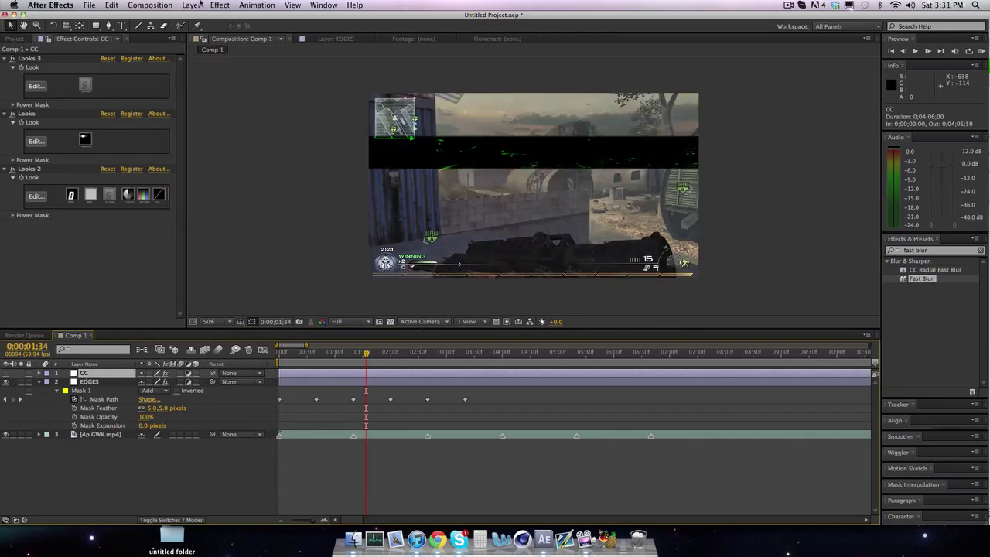
left_click(191, 6)
mouse_move(195, 17)
left_click(352, 80)
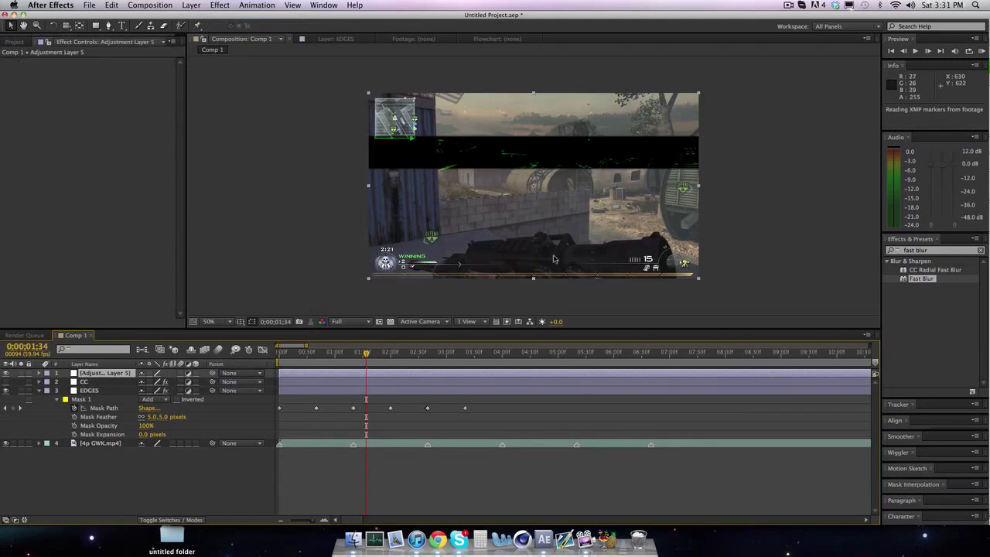
type("pandaa")
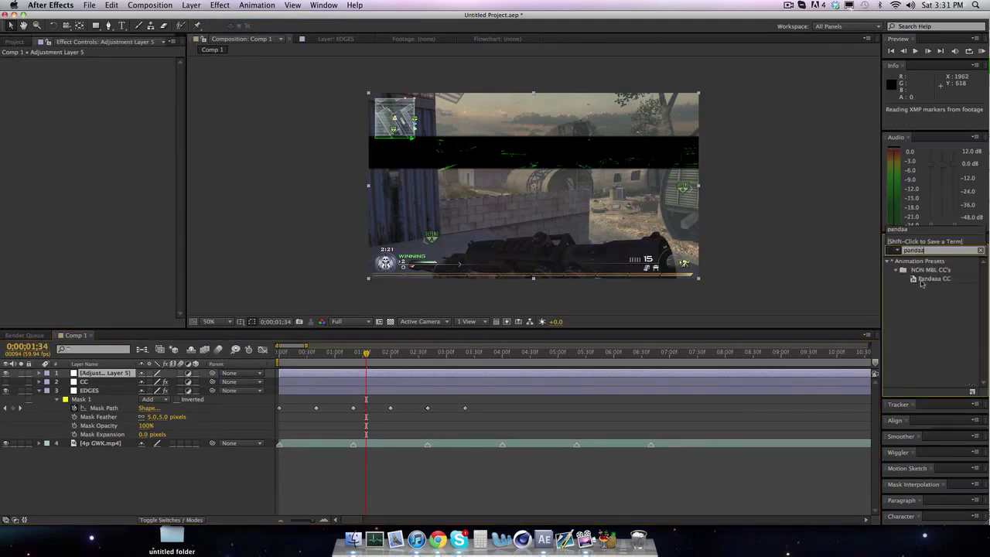
left_click_drag(925, 278, 542, 380)
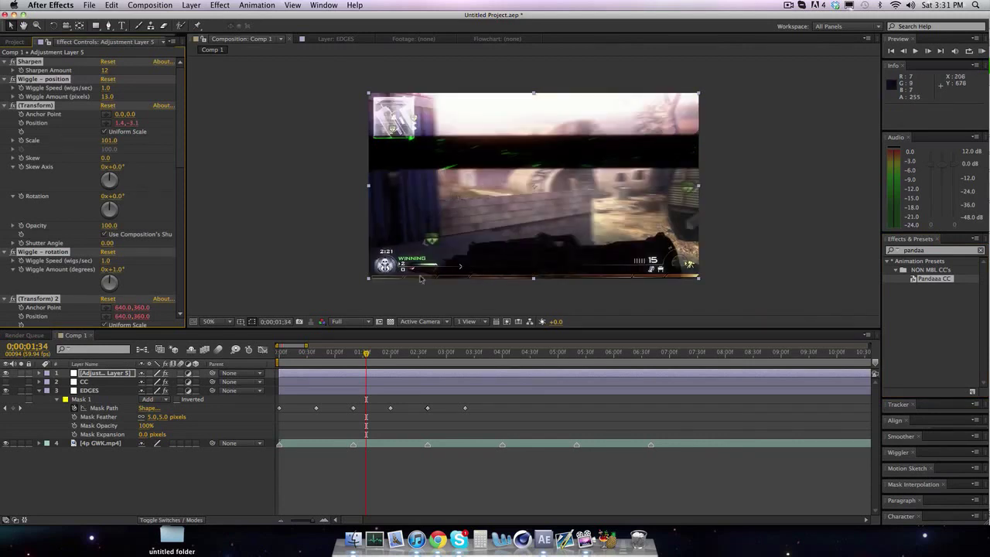
Scrub the timeline near 0;00;01;39 and toggle the adjustment and CC layers to compare the effect
left_click_drag(373, 353, 393, 356)
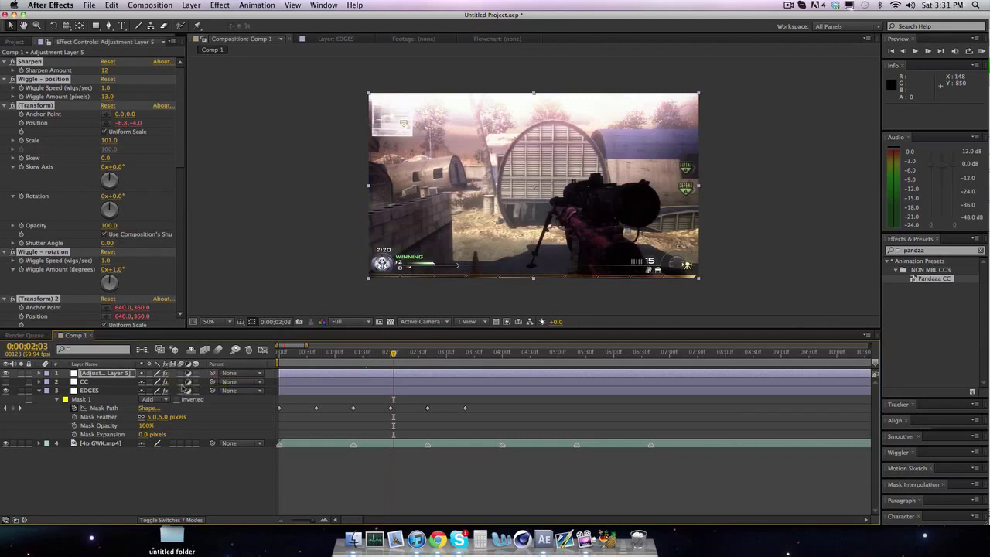
left_click(380, 354)
left_click_drag(380, 355, 371, 355)
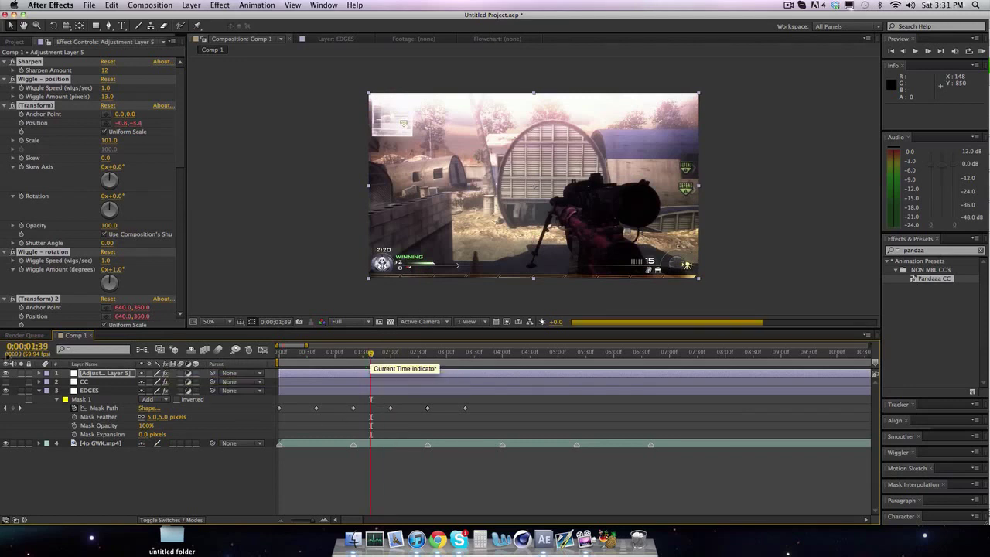
left_click(5, 373)
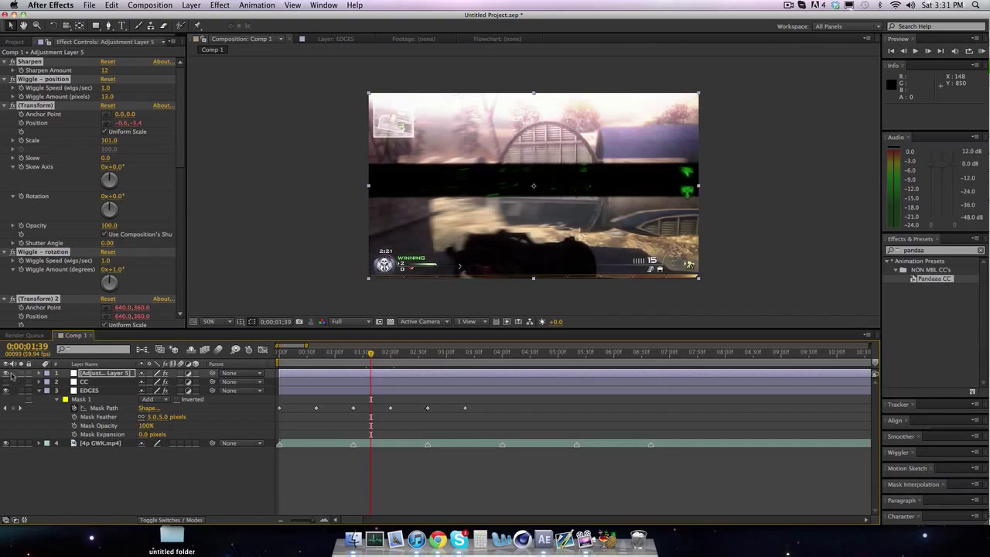
left_click(5, 374)
left_click(6, 382)
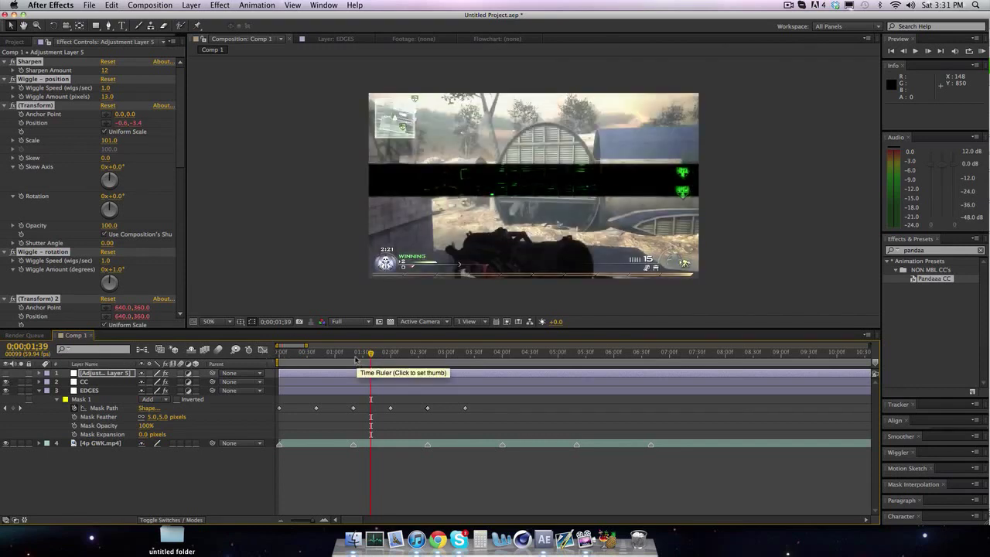
left_click_drag(372, 354, 428, 362)
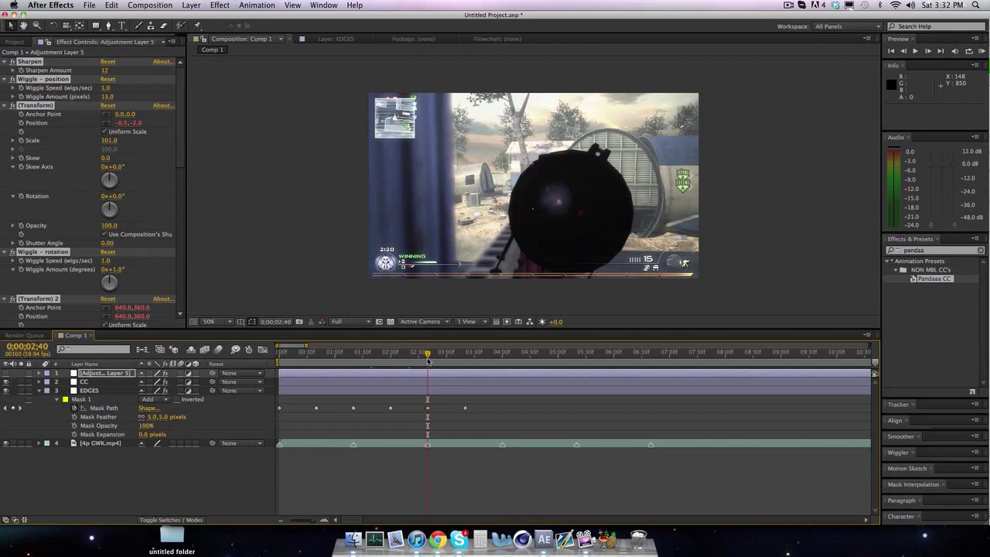
left_click(789, 5)
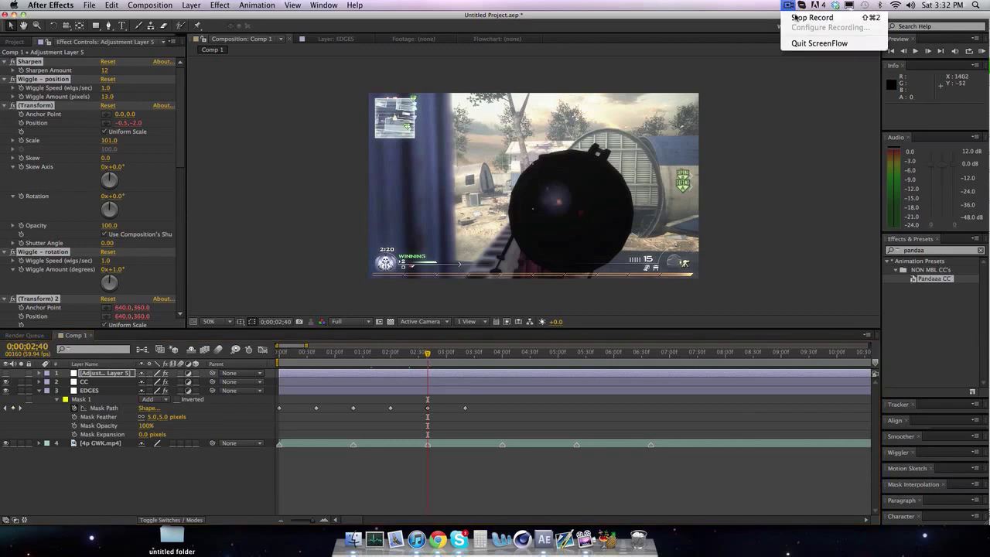